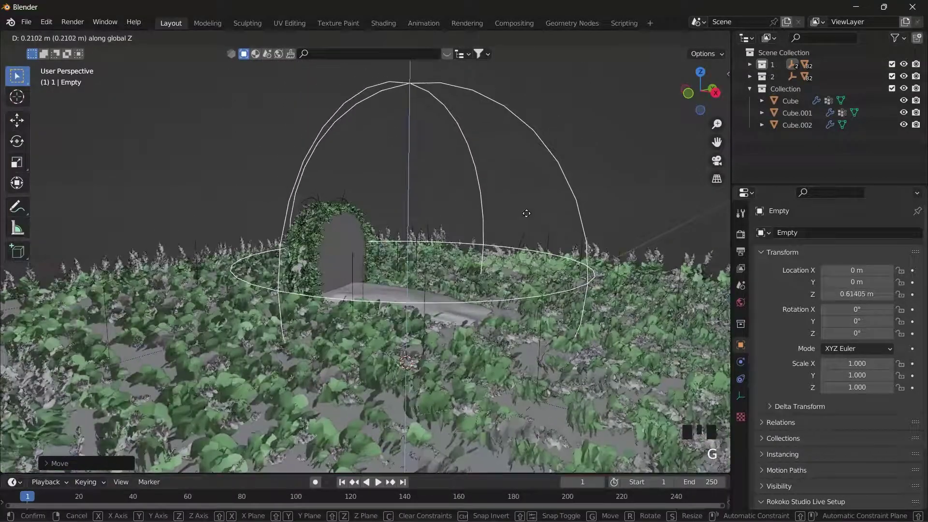
Move the dome-shaped empty up and down along the Z axis to preview its effect on the plants.
key("g")
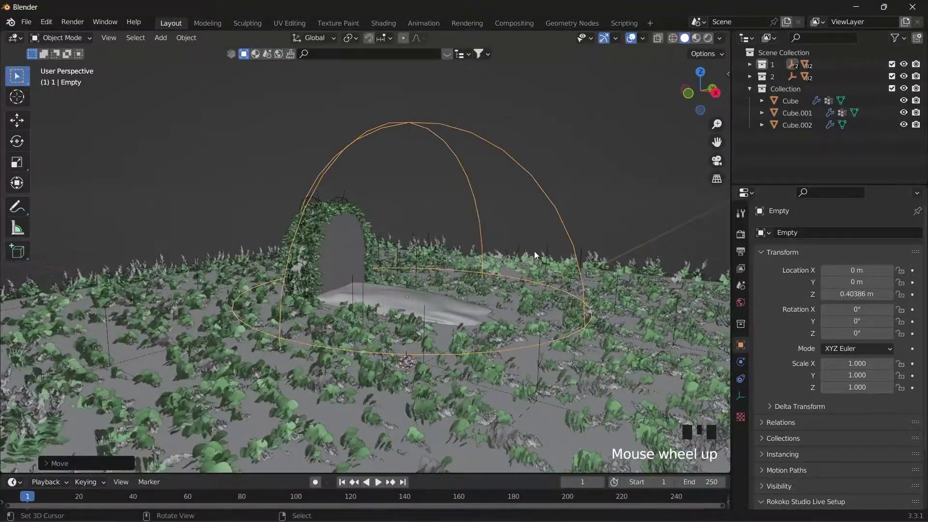
key("g")
key("z")
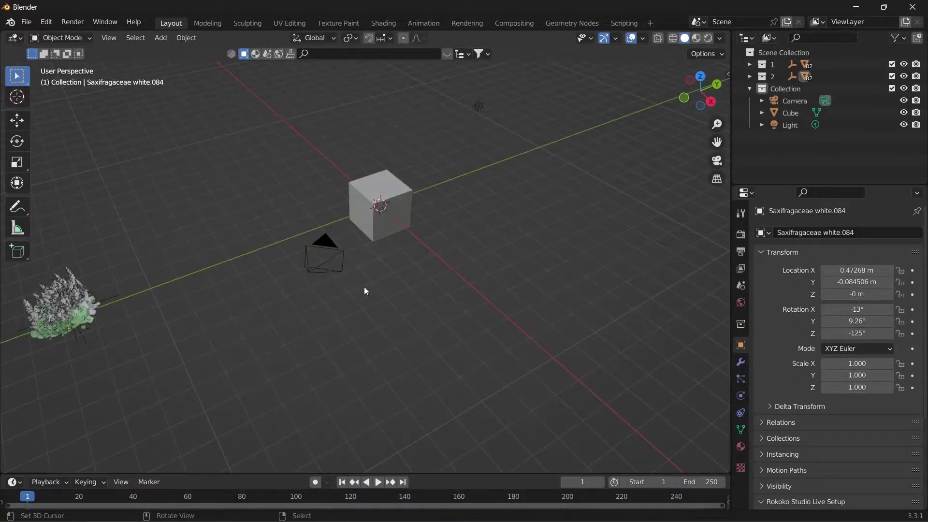
Delete the default camera, cube and light, and add a new cube at the world origin.
left_click_drag(438, 193, 305, 297)
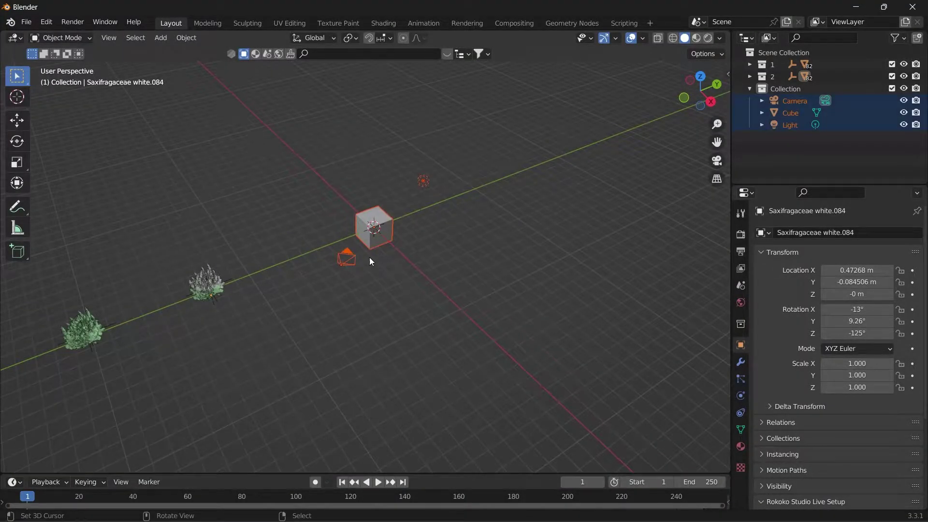
key("Delete")
mouse_move(404, 352)
middle_mouse_down()
mouse_move(435, 312)
mouse_move(404, 349)
middle_mouse_up()
scroll(404, 350, "up", 3)
middle_click_drag(676, 283, 526, 280, "shift")
key("shift+a")
mouse_move(527, 269)
left_click(568, 280)
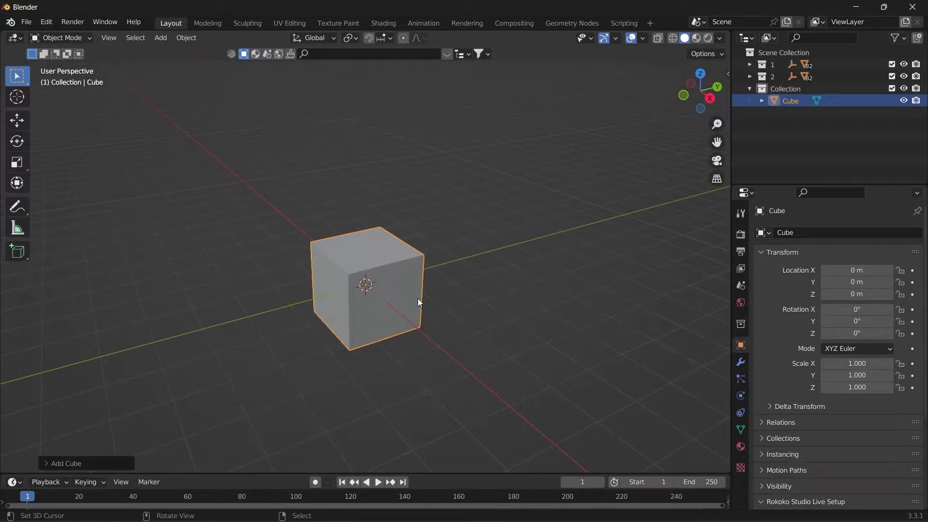
Scale the cube into a flat slab, about 2.103 in X and Y and 0.347 in Z, and subdivide its mesh.
key("s")
key("z")
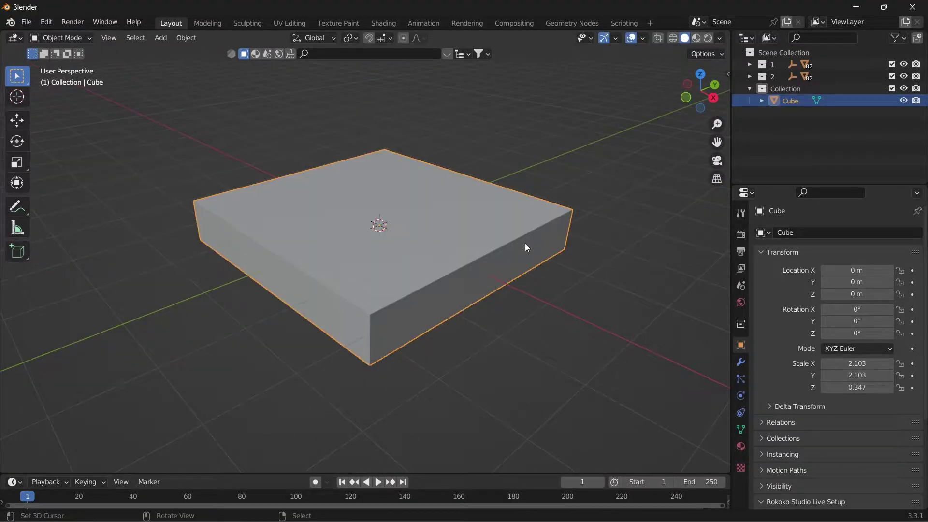
key("Tab")
right_click(532, 249)
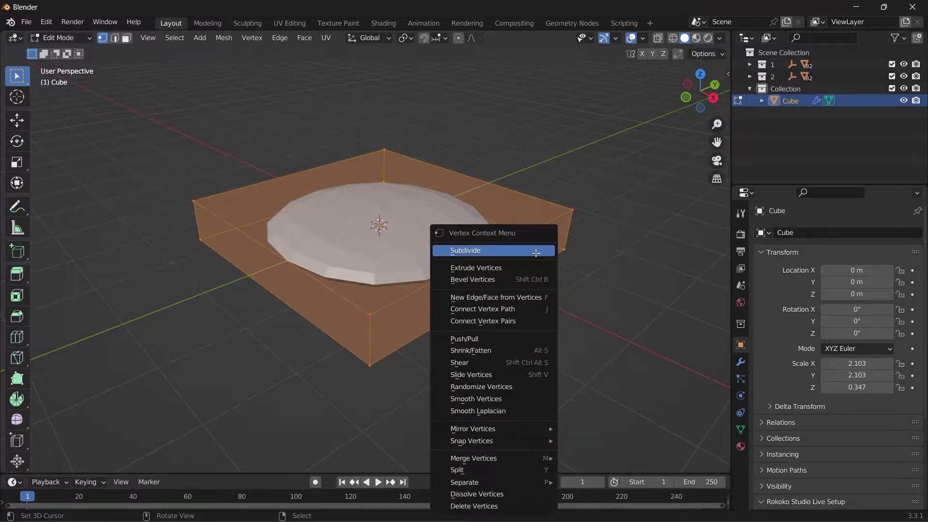
left_click(532, 249)
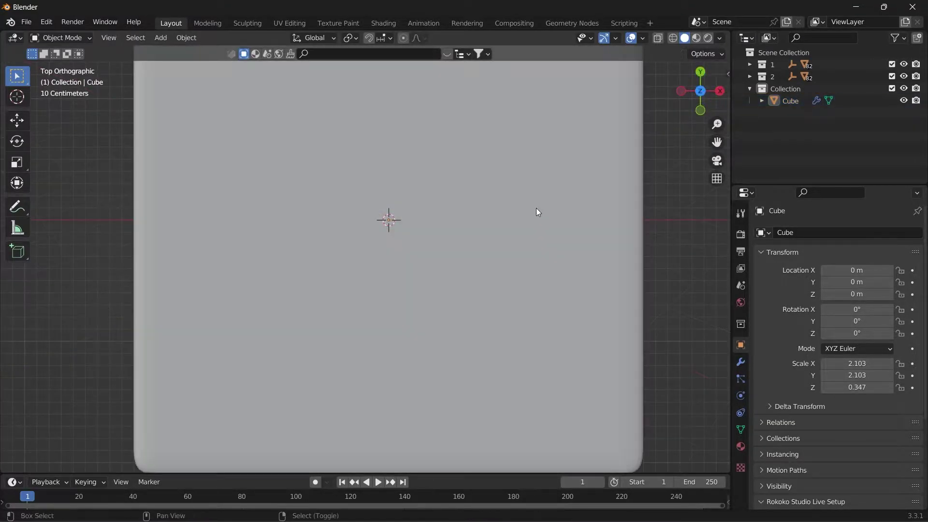
Add a second cube at the slab's centre and thin it to a scale of about 0.329 along X.
key("shift+a")
mouse_move(536, 207)
left_click(571, 220)
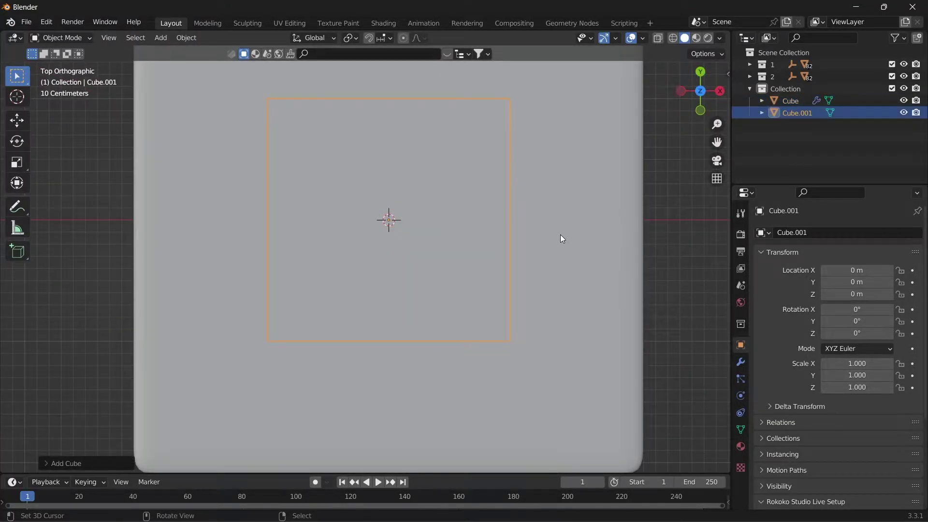
middle_click_drag(561, 234, 498, 169)
scroll(572, 304, "down", 4)
key("s")
key("x")
left_click(439, 262)
Raise the thin block above the slab and shrink it to a scale of about 0.089, 0.271 and 0.389 in X, Y and Z.
key("g")
key("z")
left_click(590, 255)
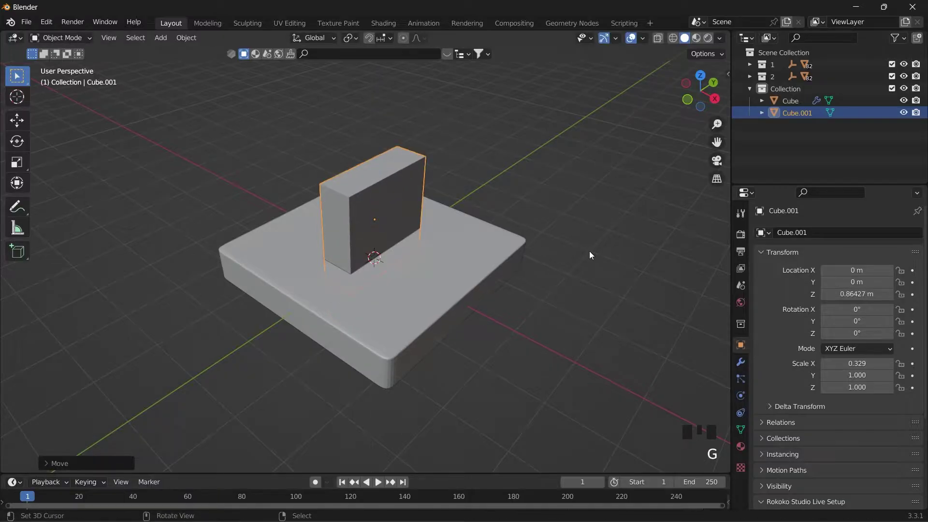
key("s")
left_click(457, 242)
key("s")
key("shift+z")
left_click(433, 236)
Bevel the two top side edges of the thin block to shape an arched headstone.
scroll(435, 237, "up", 4)
key("Tab")
key("2")
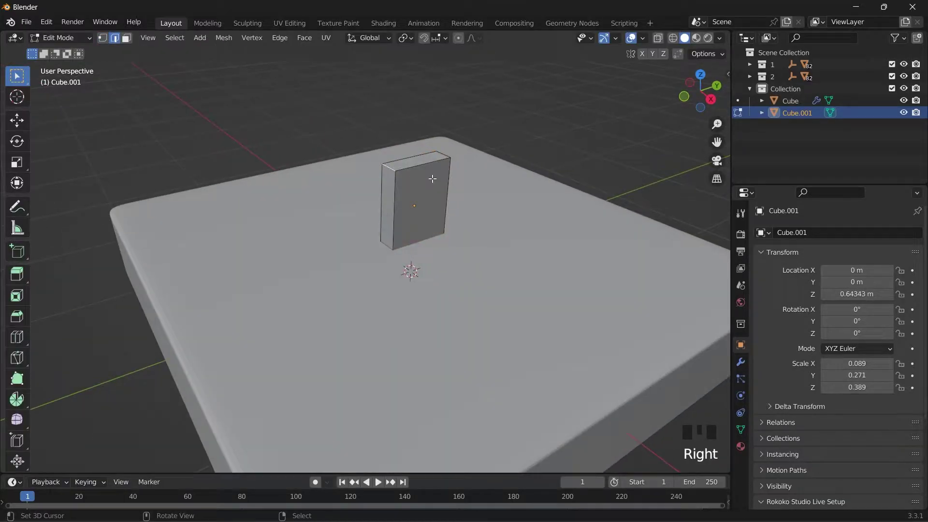
middle_click_drag(432, 178, 536, 236)
key("ctrl+b")
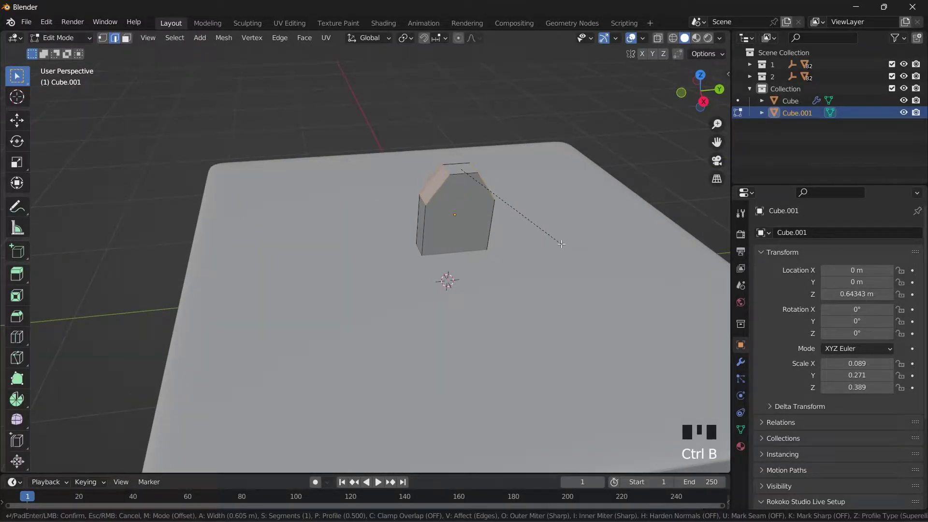
Add a level 2 Subdivision Surface modifier to the headstone and select the edge outlines of its front and back faces.
key("ctrl+2")
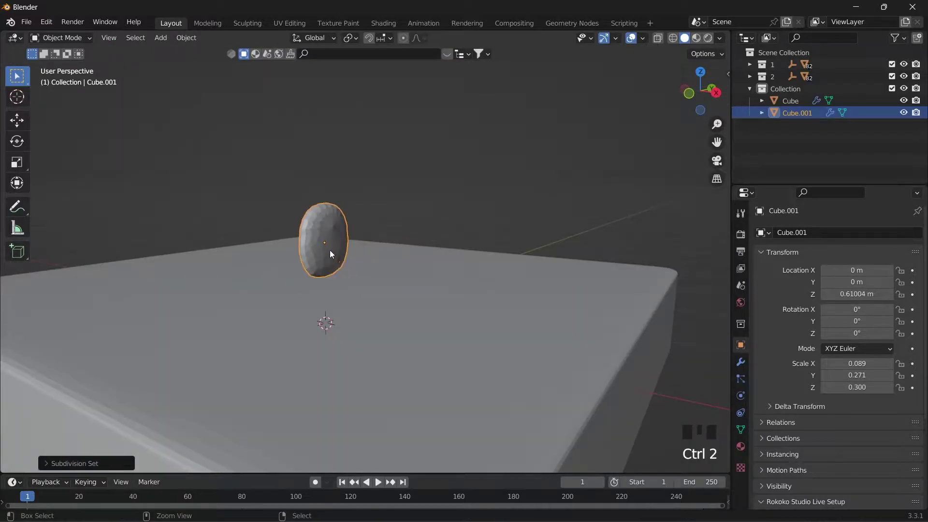
middle_click_drag(329, 250, 344, 268)
middle_click_drag(345, 268, 392, 266, "shift")
key("Tab")
key("2")
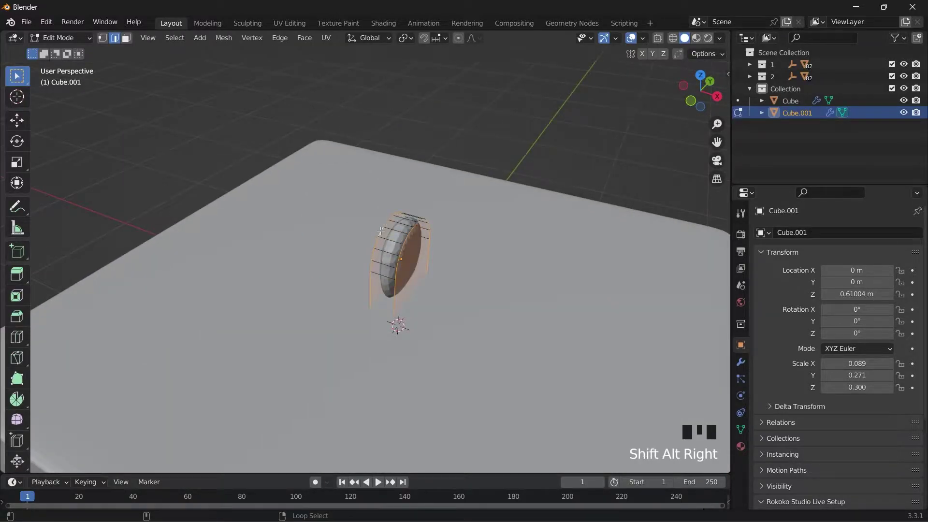
key("alt+z")
key("alt+z")
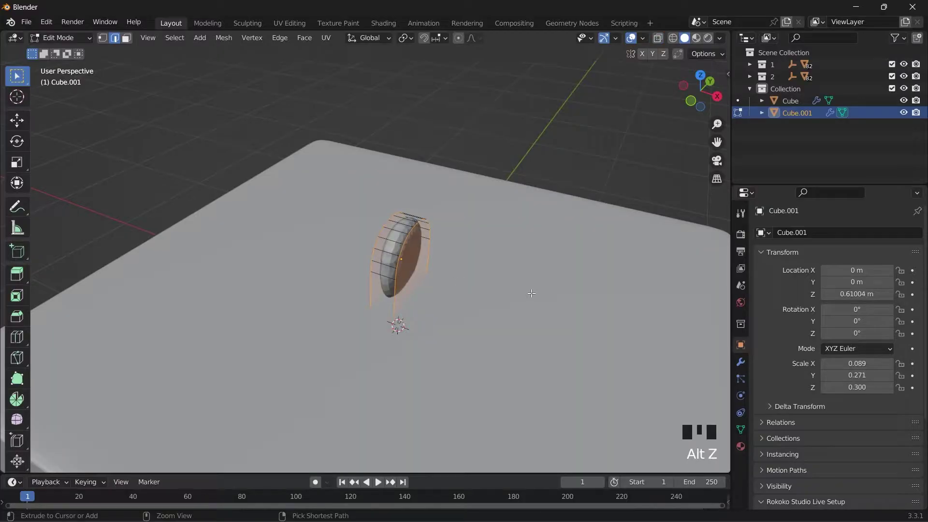
Snap the 3D cursor to the headstone and add a new cube there.
key("shift+s")
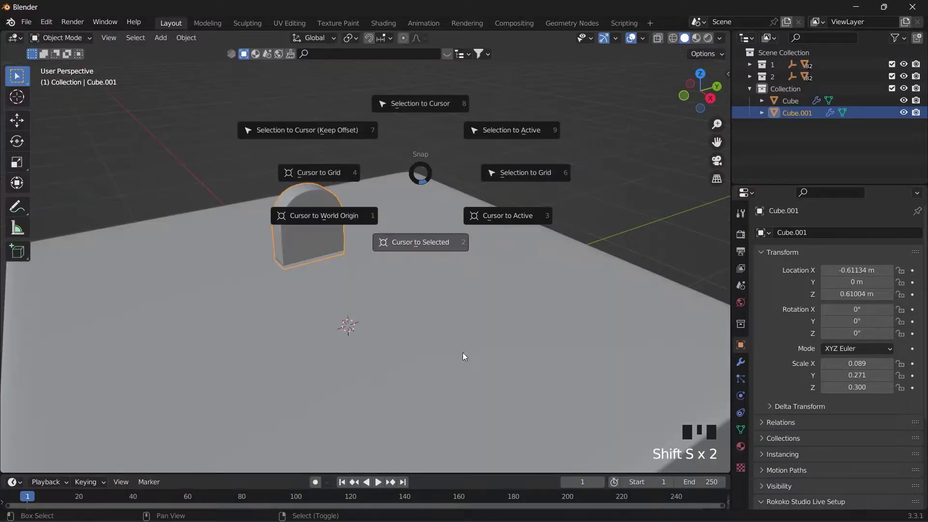
left_click(462, 352)
key("shift+a")
mouse_move(430, 244)
left_click(482, 254)
scroll(394, 323, "down", 5)
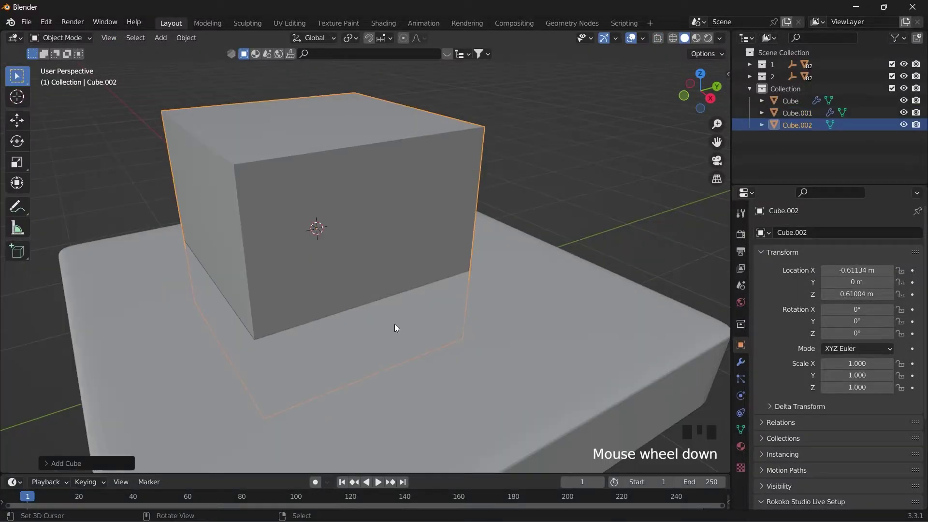
Scale the new cube into a long, low block in front of the headstone, about 0.665, 0.276 and 0.118 in X, Y and Z.
key("s")
left_click(352, 253)
key("KP_3")
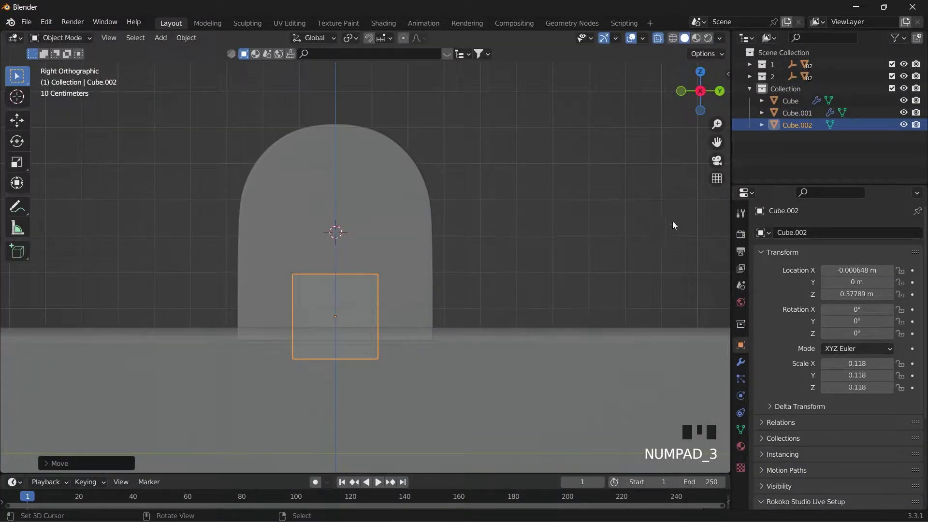
key("s")
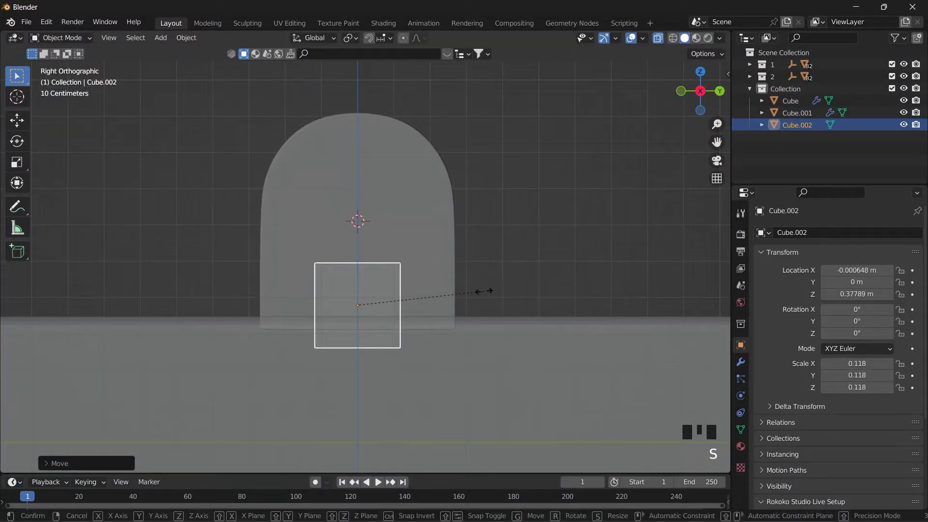
left_click(99, 294)
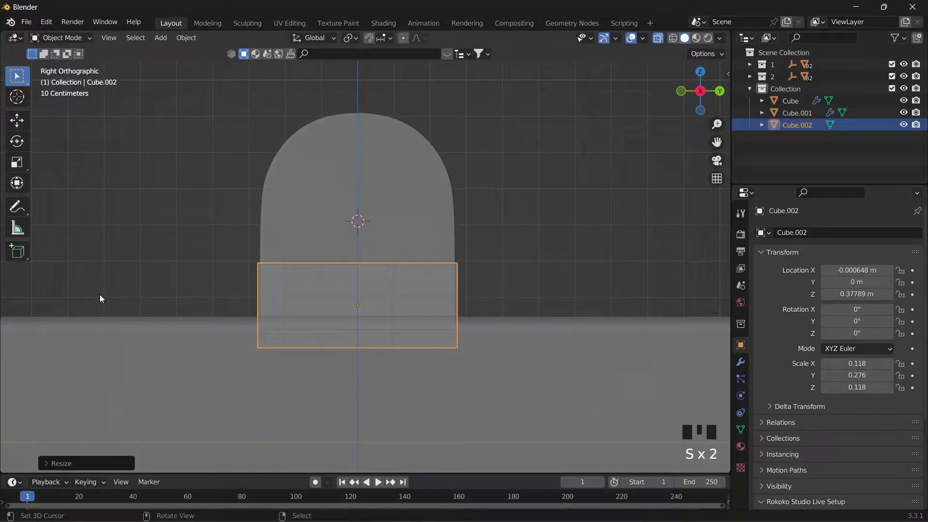
key("KP_7")
key("s")
key("x")
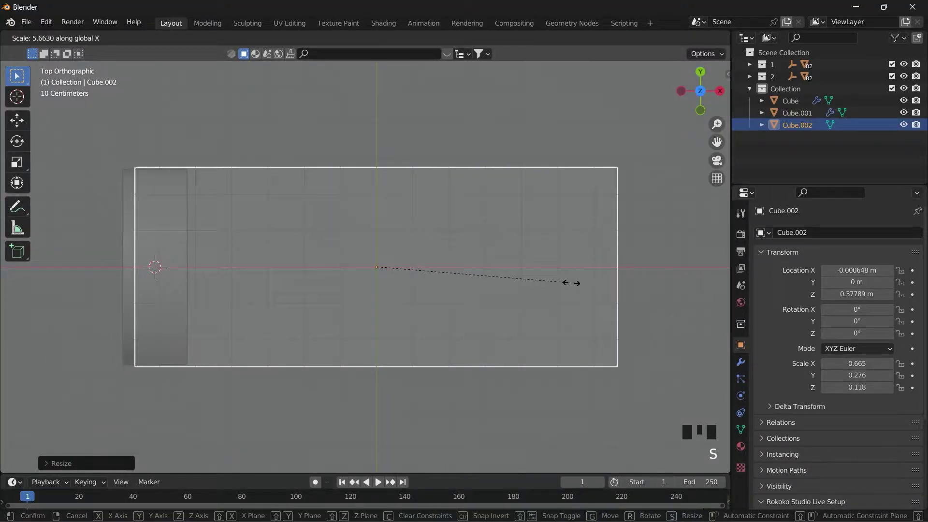
left_click(570, 282)
Add a level 2 Subdivision Surface modifier to the low block and apply it.
scroll(403, 257, "down", 3)
key("ctrl+2")
key("alt+z")
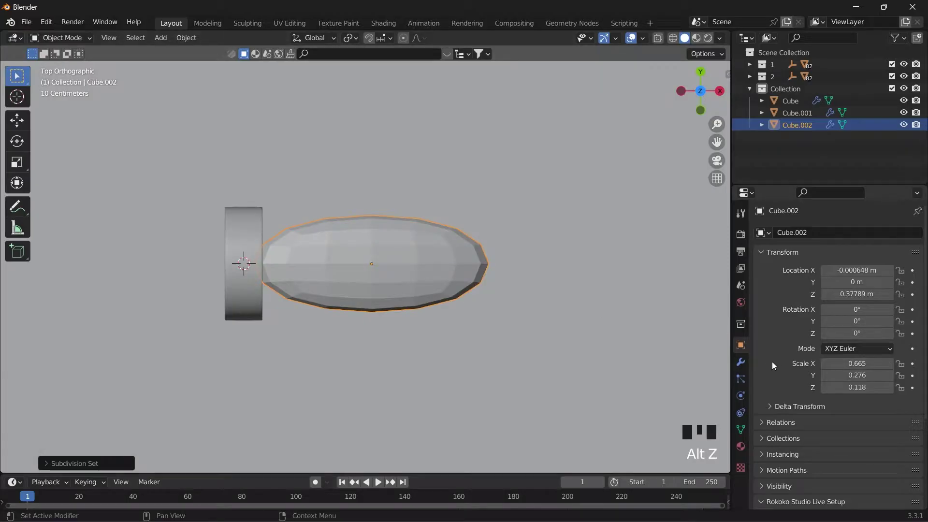
left_click(740, 361)
left_click(886, 252)
left_click(865, 265)
Widen the mound's end nearest the headstone by moving and scaling its vertices with smooth proportional editing.
scroll(546, 283, "up", 2)
key("Tab")
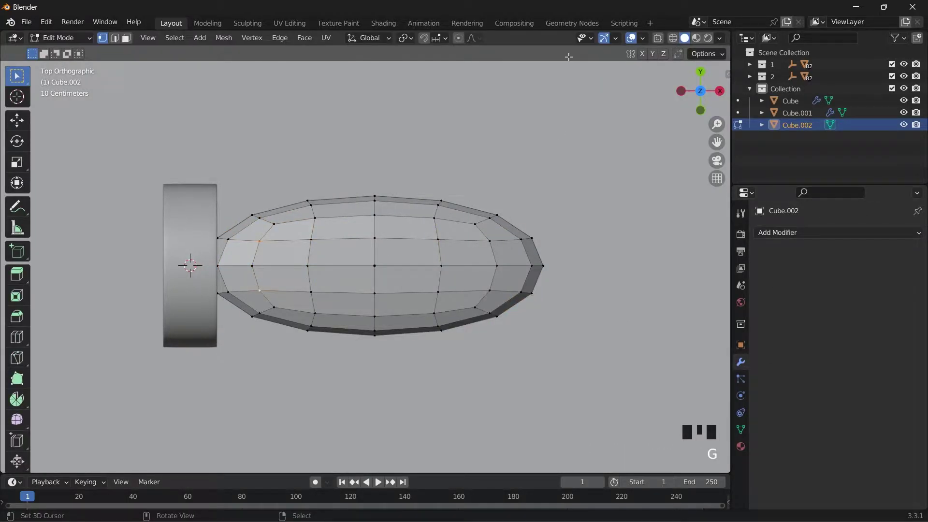
key("g")
key("y")
scroll(462, 189, "up", 8)
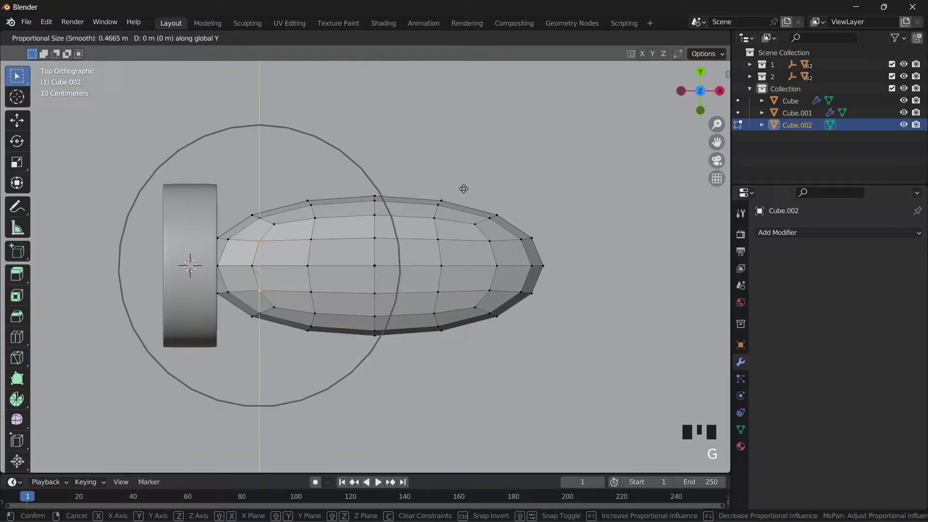
left_click(411, 197)
key("s")
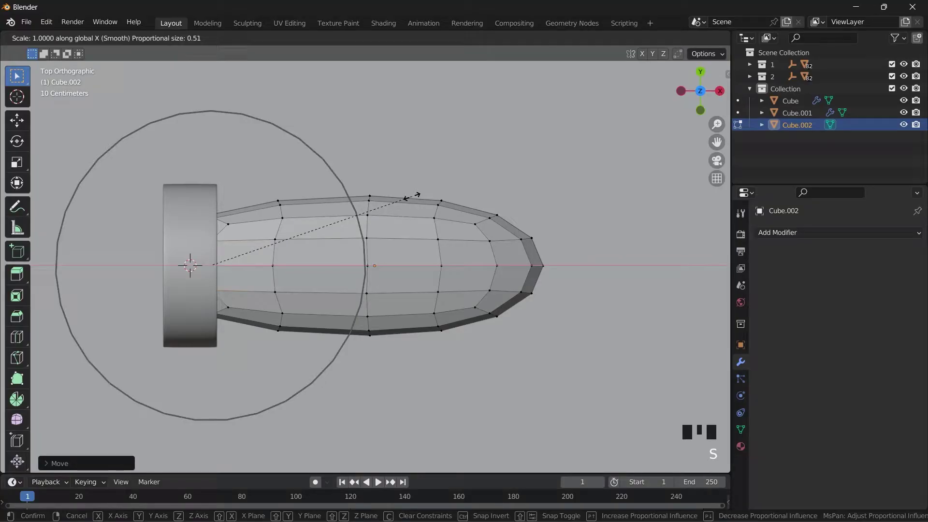
left_click(511, 163)
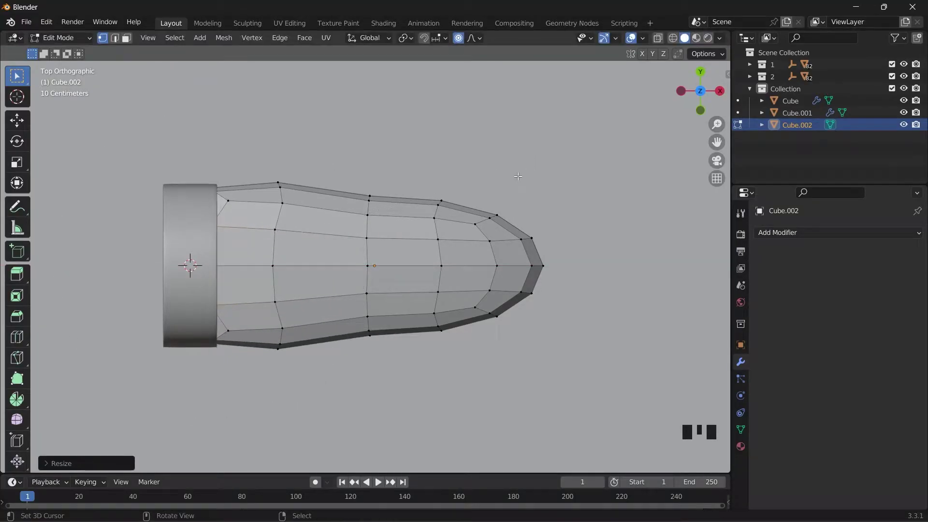
Smooth the reshaped mound with a new Subdivision Surface modifier at level 2.
key("Tab")
scroll(440, 238, "down", 2)
key("ctrl+2")
middle_click_drag(406, 245, 348, 191)
key("g")
right_click(512, 160)
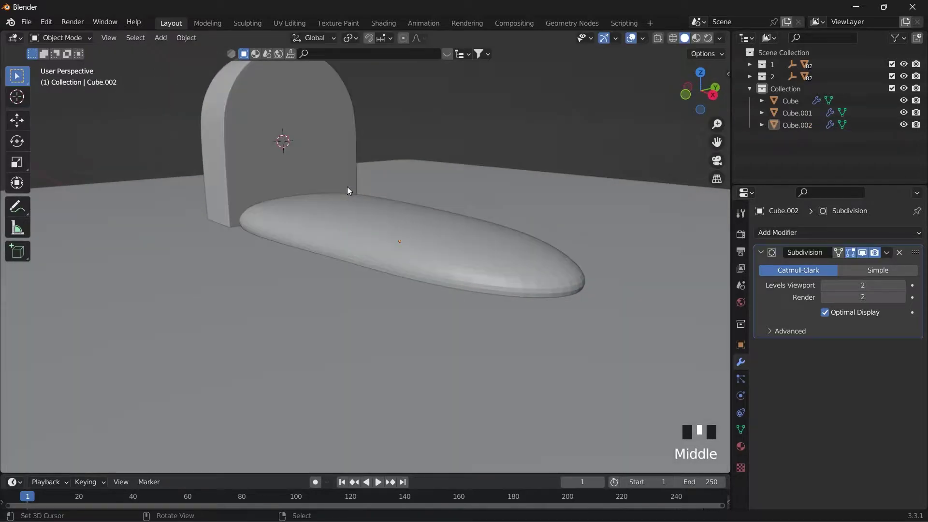
Add a Displace modifier above the mound's Subdivision modifier and give it a Clouds texture.
left_click(770, 233)
left_click(774, 304)
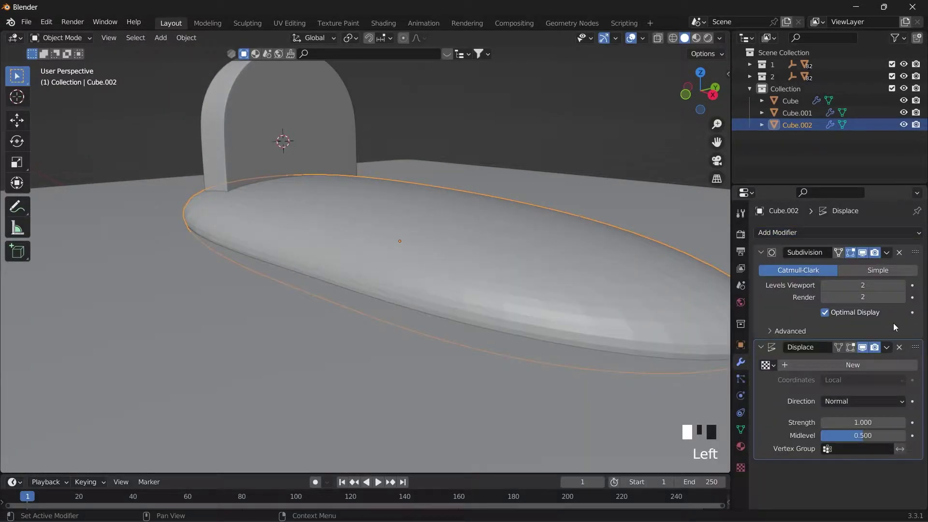
left_click_drag(917, 348, 914, 252)
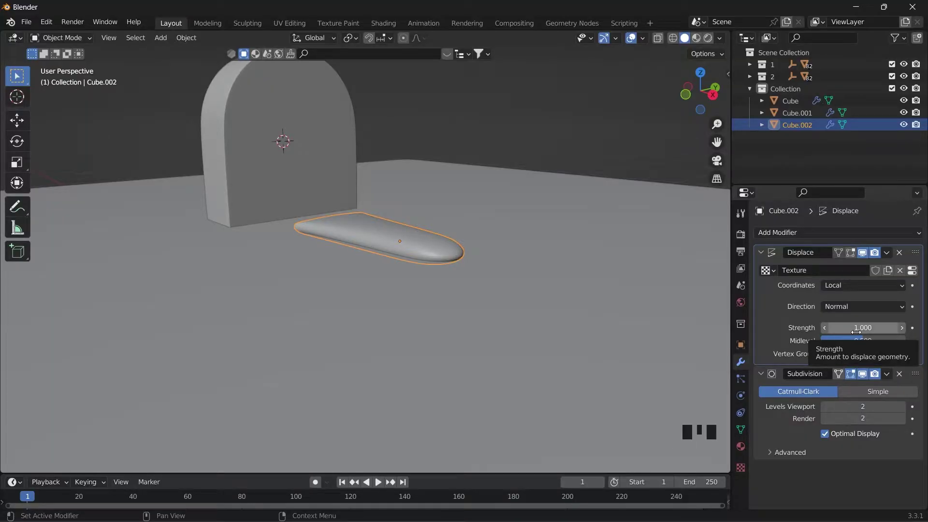
left_click(749, 464)
left_click(831, 270)
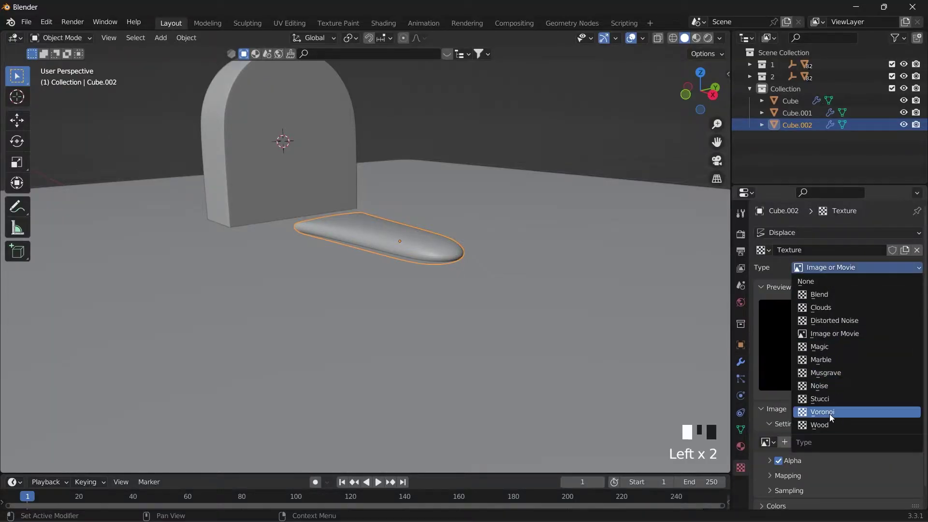
left_click(833, 311)
Move the displaced mound along the Z axis so it rests in the slab's surface.
middle_click_drag(503, 251, 492, 294)
middle_click_drag(493, 295, 552, 266, "shift")
key("g")
key("z")
left_click(547, 269)
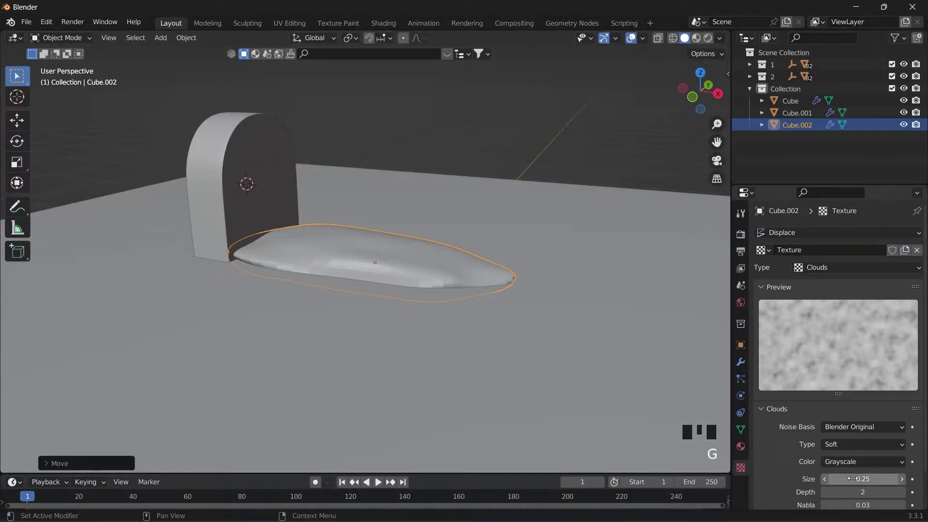
Set the size of the mound's Clouds texture to 0.74.
mouse_move(852, 478)
left_mouse_down()
mouse_move(893, 479)
mouse_move(850, 483)
left_mouse_up()
key("space")
key("Return")
right_click(459, 147)
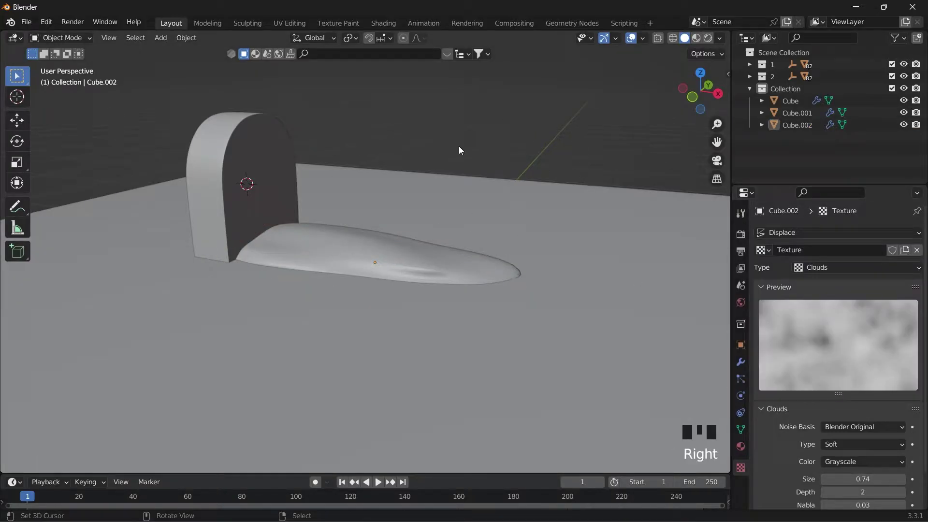
Create a vertex group on the slab from its top faces, leaving out the area under the headstone and mound.
middle_click_drag(459, 147, 306, 192)
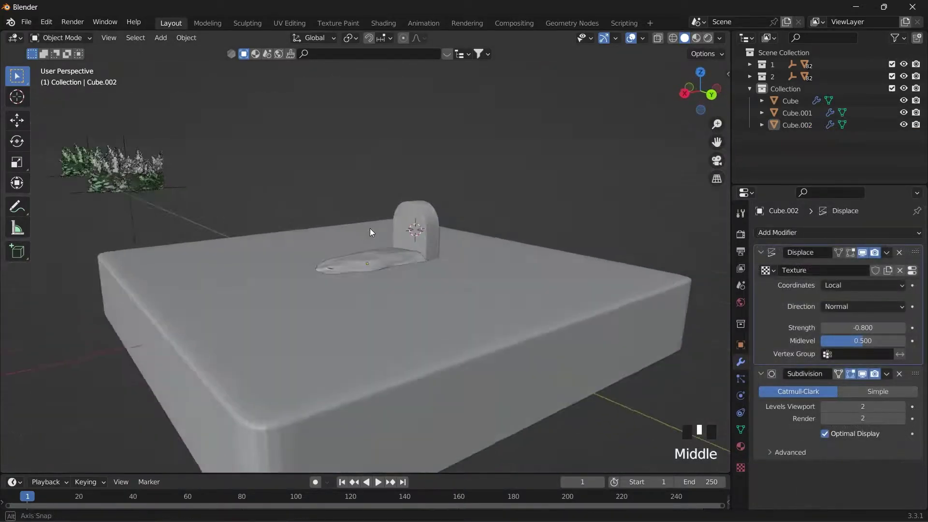
middle_click_drag(370, 228, 566, 231)
right_click(565, 231)
right_click(565, 231)
key("KP_7")
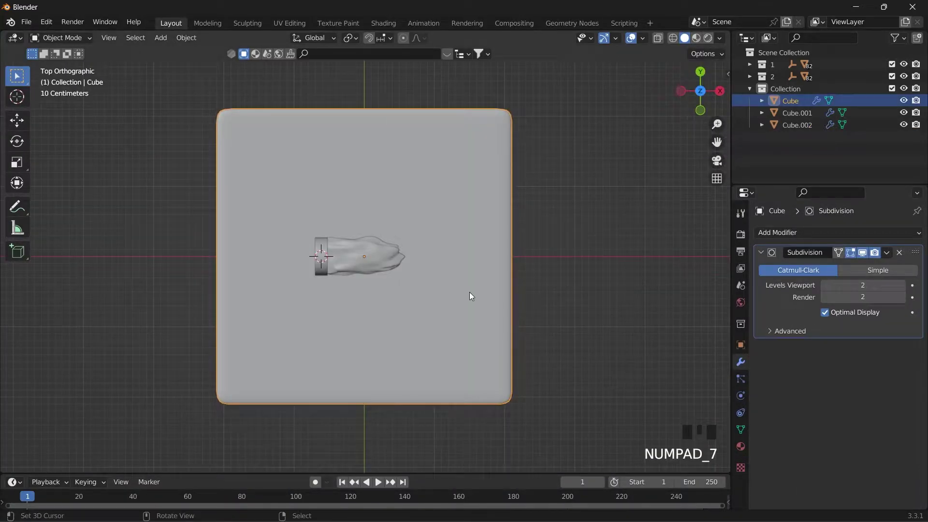
key("Tab")
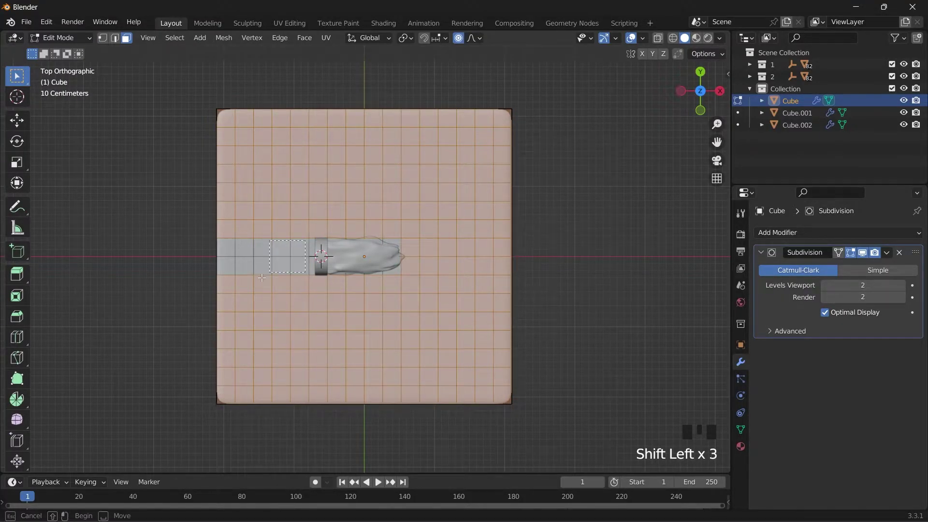
left_click(734, 431)
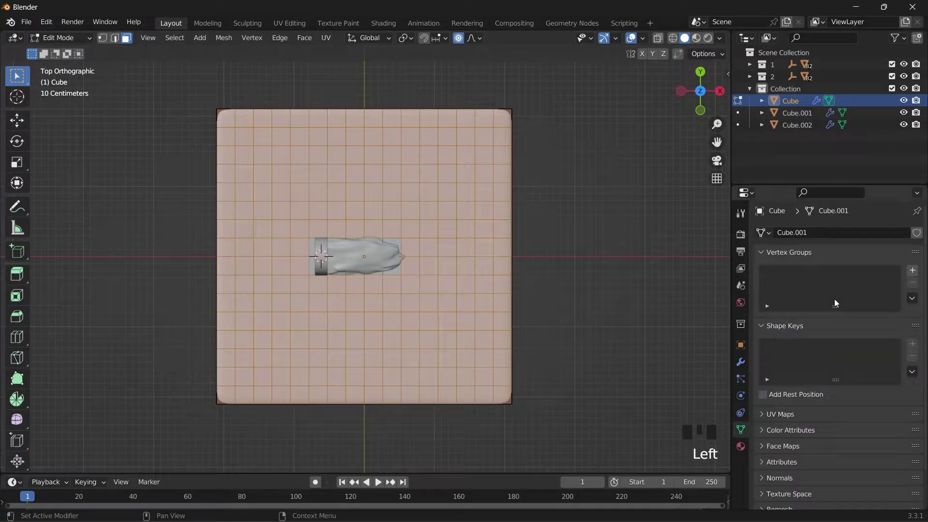
left_click(912, 270)
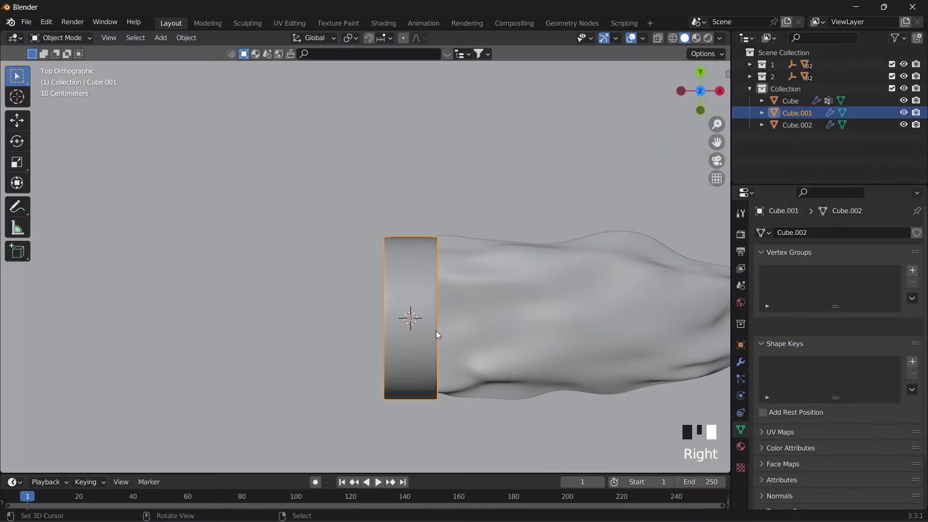
Create a vertex group on the headstone and assign all of its selected faces to it.
middle_click_drag(411, 317, 385, 310, "shift")
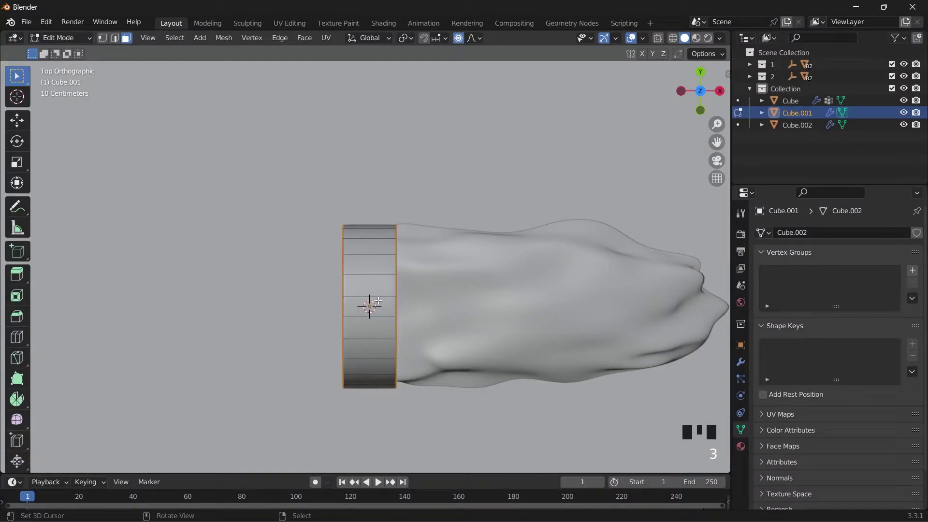
left_click(912, 271)
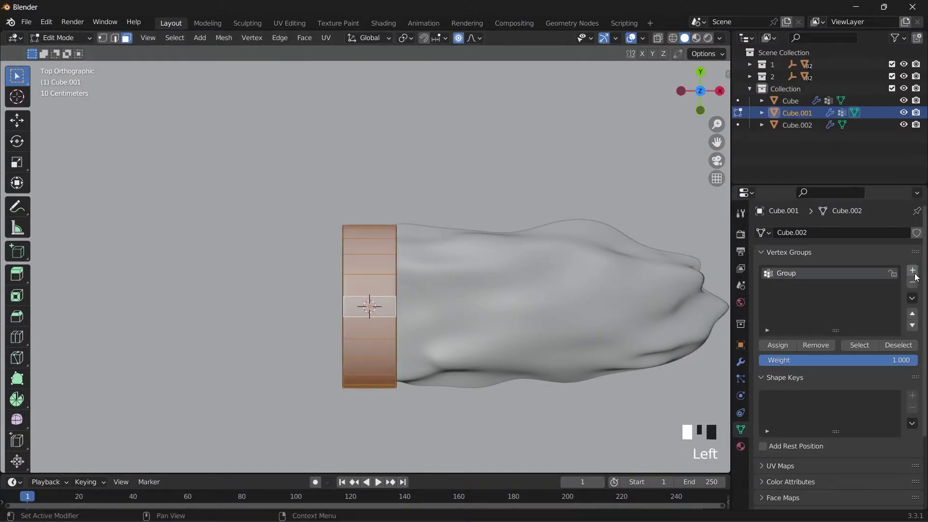
left_click(776, 346)
scroll(488, 257, "down", 8)
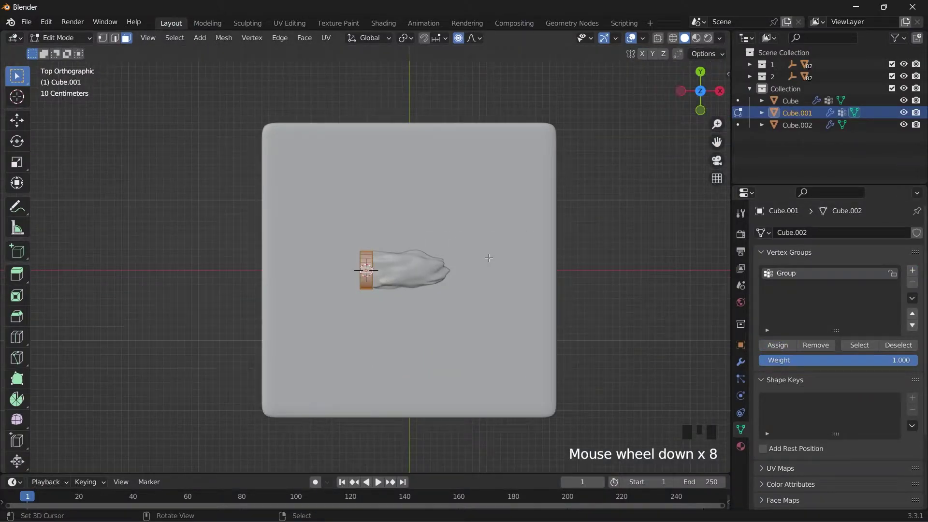
key("Tab")
Add a particle system to the slab and make it the Hair type.
right_click(445, 253)
left_click(740, 379)
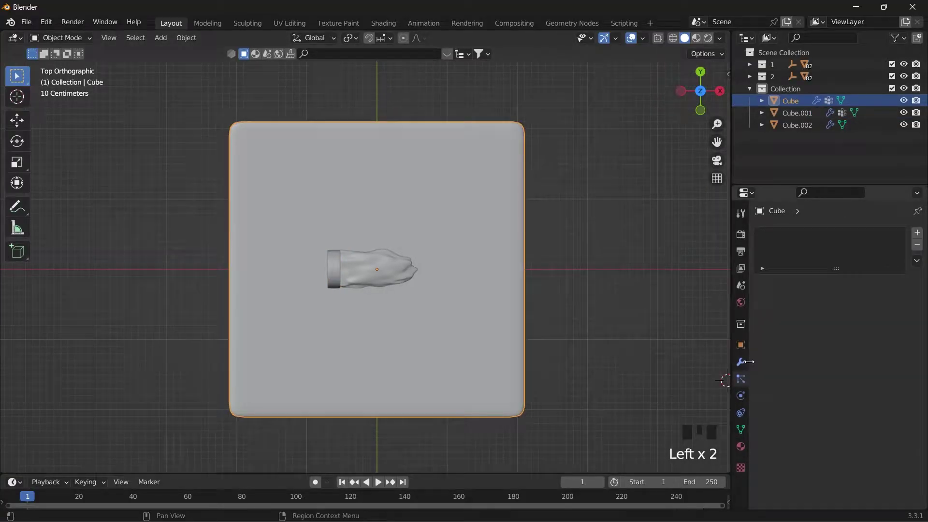
left_click(913, 77)
left_click(827, 229)
scroll(381, 190, "down", 5)
scroll(797, 483, "down", 3)
Assign the vertex group Group to the Length of the slab's hair particles.
left_click(797, 504)
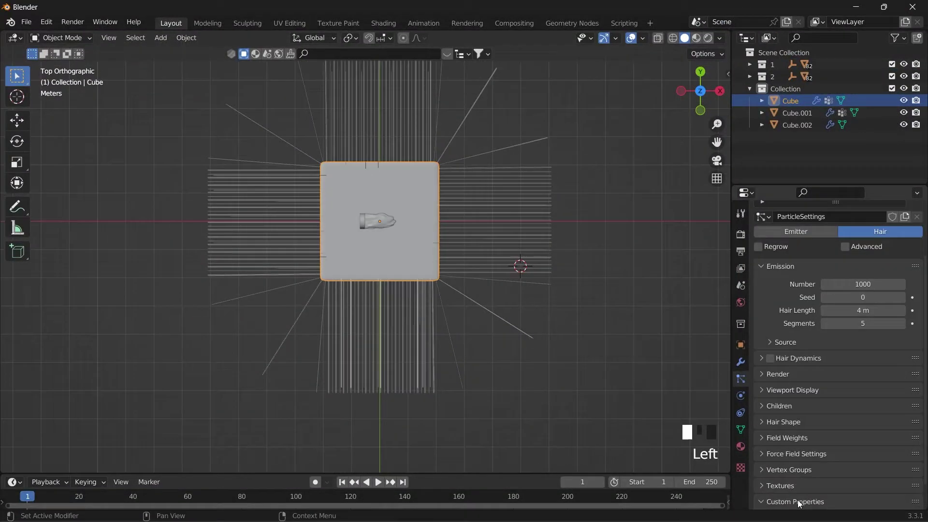
left_click(789, 469)
scroll(862, 406, "down", 7)
left_click(846, 365)
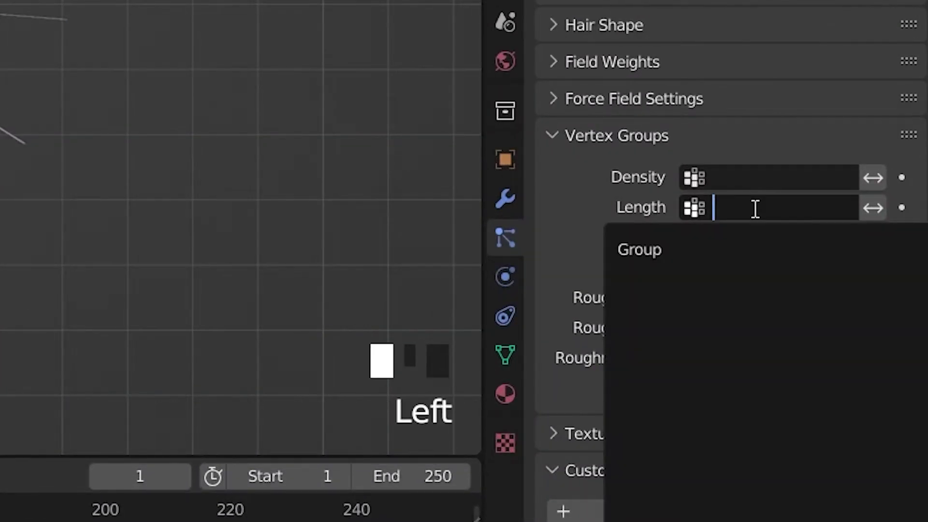
left_click(835, 378)
Add a particle system to the headstone and assign its vertex group to Length.
scroll(537, 181, "up", 3)
middle_click_drag(537, 181, 532, 228, "shift")
right_click(356, 242)
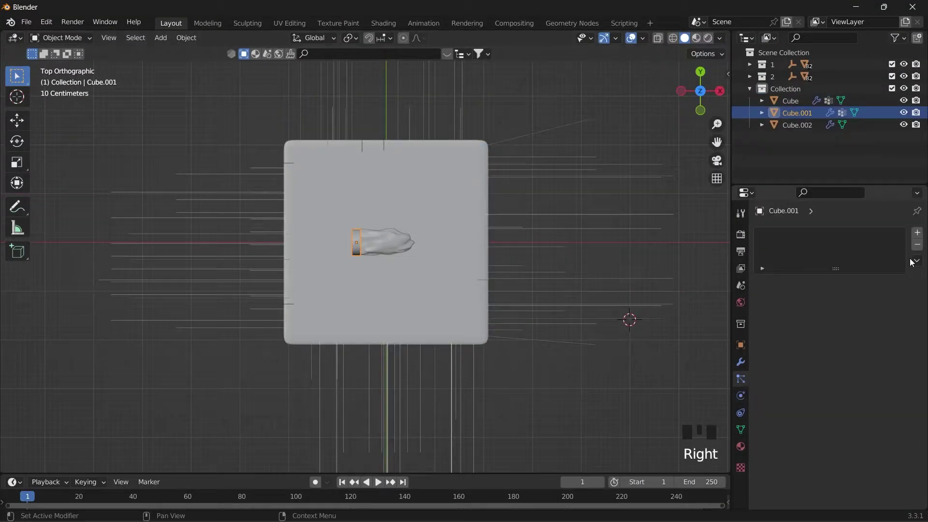
left_click(915, 231)
scroll(862, 311, "down", 13)
left_click(833, 363)
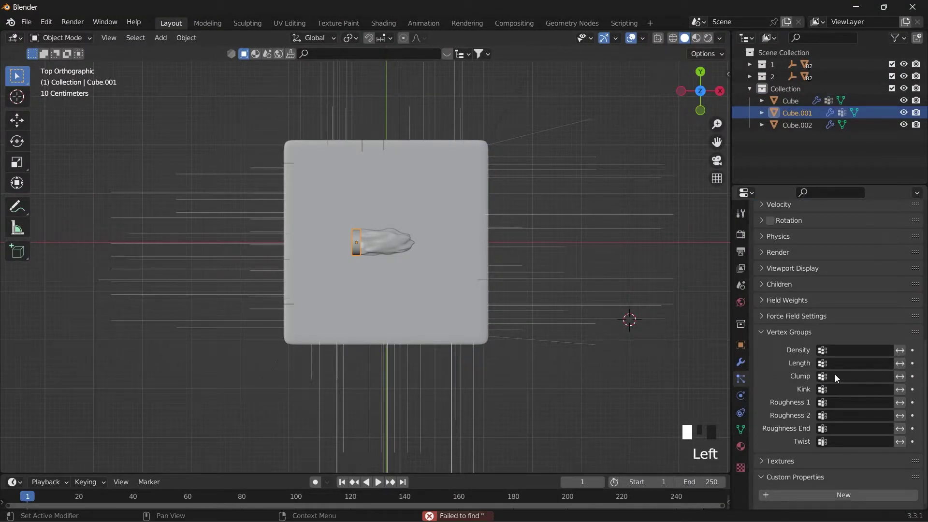
left_click(834, 363)
left_click(843, 381)
Switch the headstone's particle system to Hair and set its hair length to 0.5 m.
scroll(845, 365, "up", 4)
scroll(844, 364, "up", 15)
left_click(844, 298)
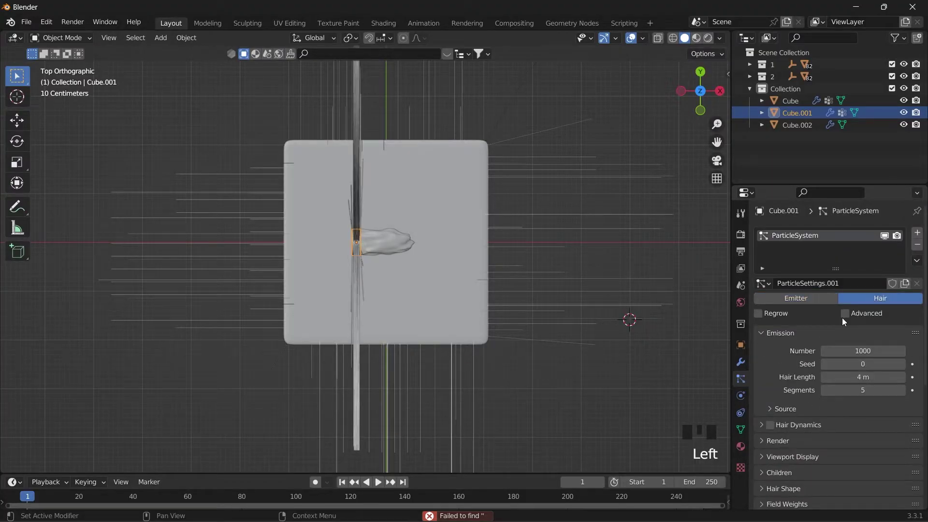
middle_click_drag(623, 290, 485, 217)
scroll(503, 227, "up", 2)
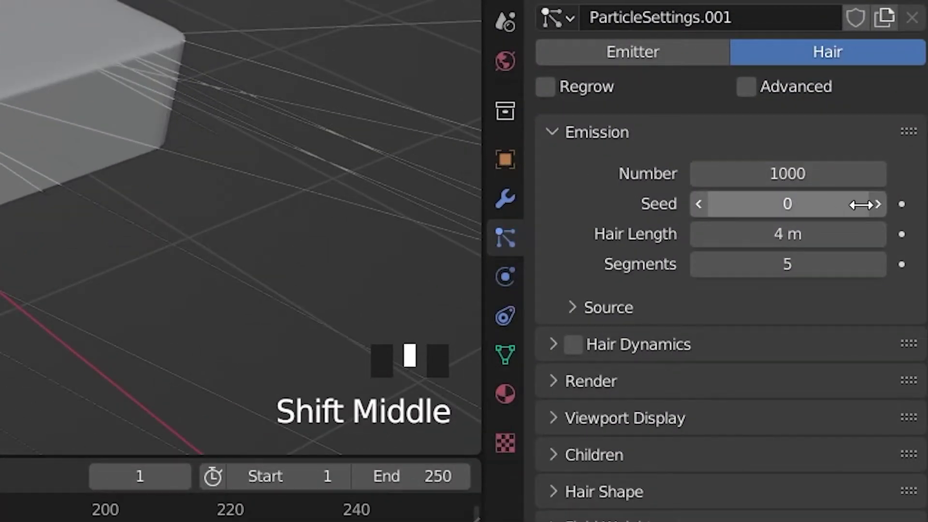
left_click(866, 377)
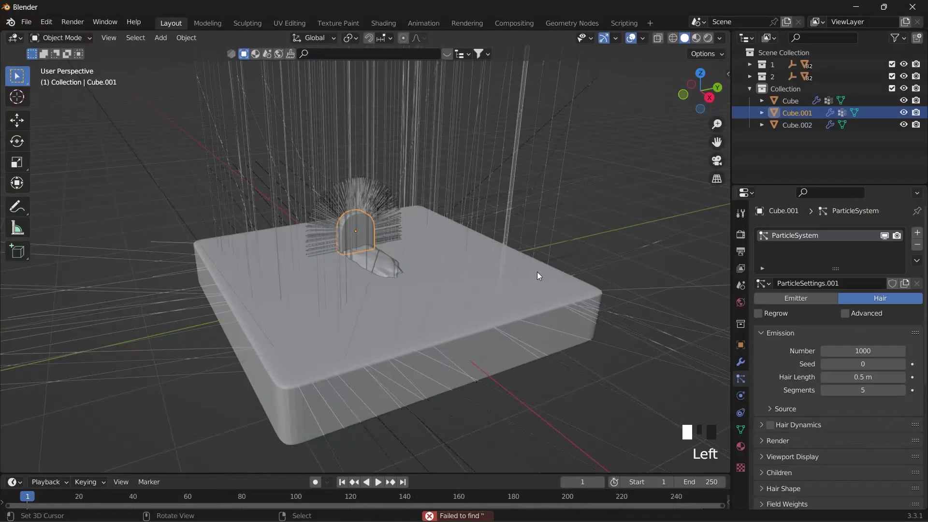
Set the slab's hair length to 1 m and render its hair as a Collection.
type("1")
key("Return")
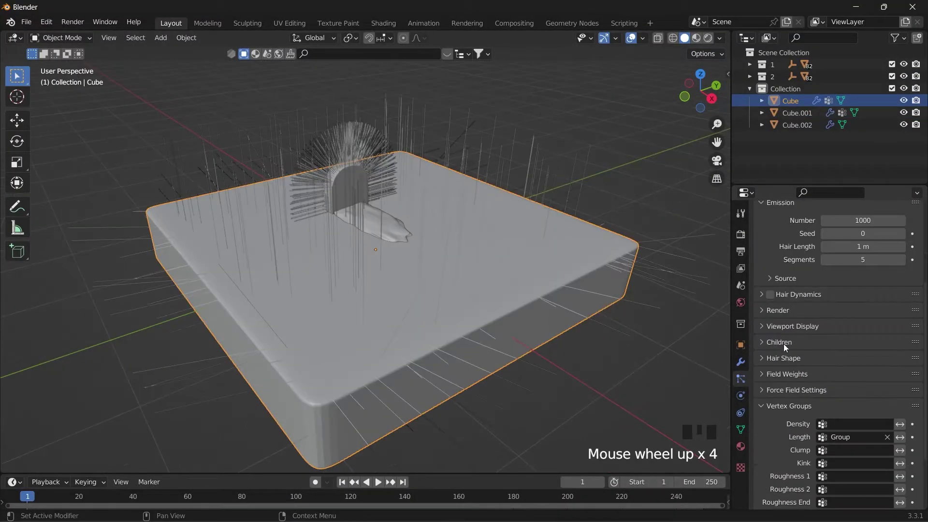
scroll(783, 343, "up", 4)
left_click(790, 387)
scroll(821, 390, "down", 3)
left_click(854, 346)
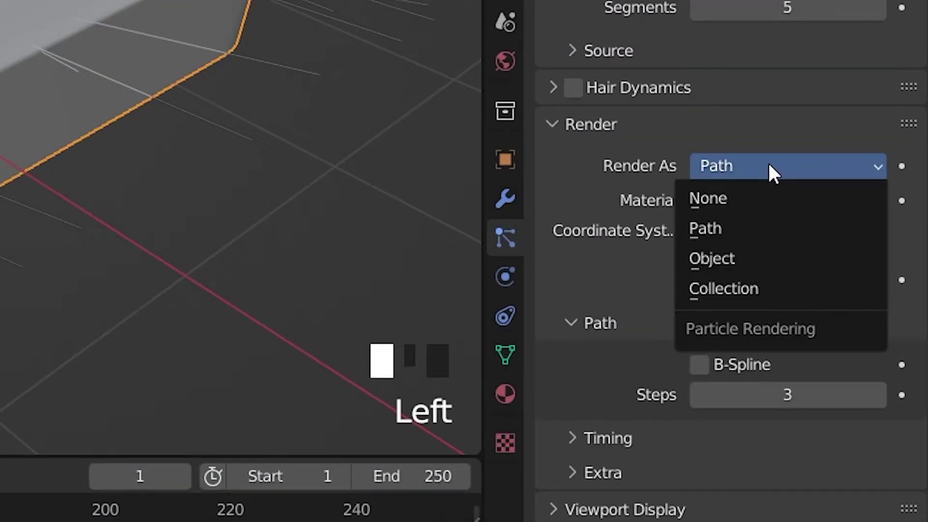
left_click(754, 288)
Check which collection holds the Saxifragaceae rose plant and assign collection 2 as the slab hair's instance collection.
middle_click_drag(390, 290, 396, 345, "shift")
scroll(396, 345, "down", 4)
right_click(433, 256)
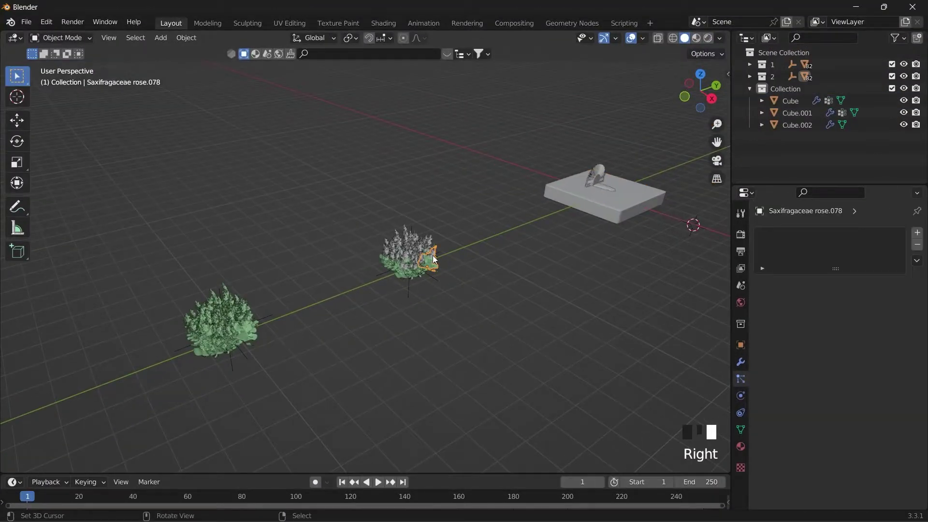
middle_click_drag(433, 255, 491, 280, "shift")
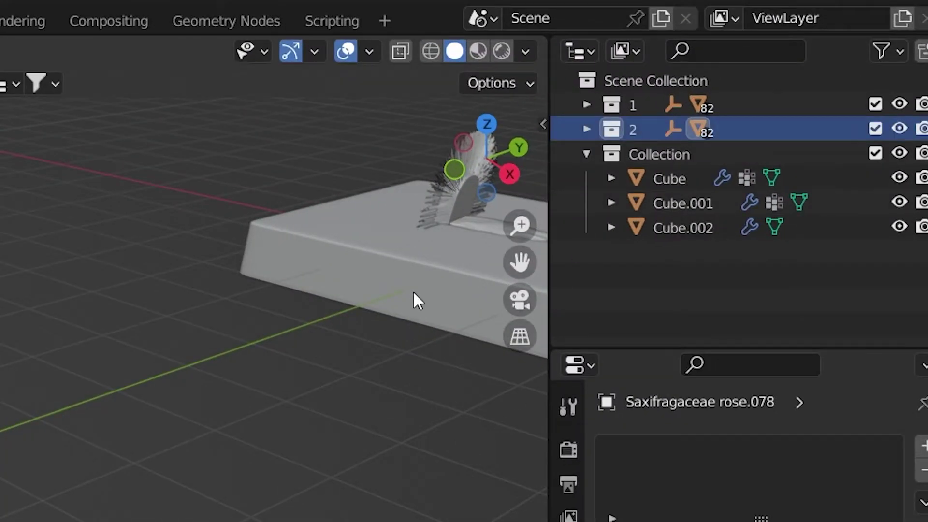
middle_click_drag(414, 293, 331, 265, "shift")
right_click(513, 272)
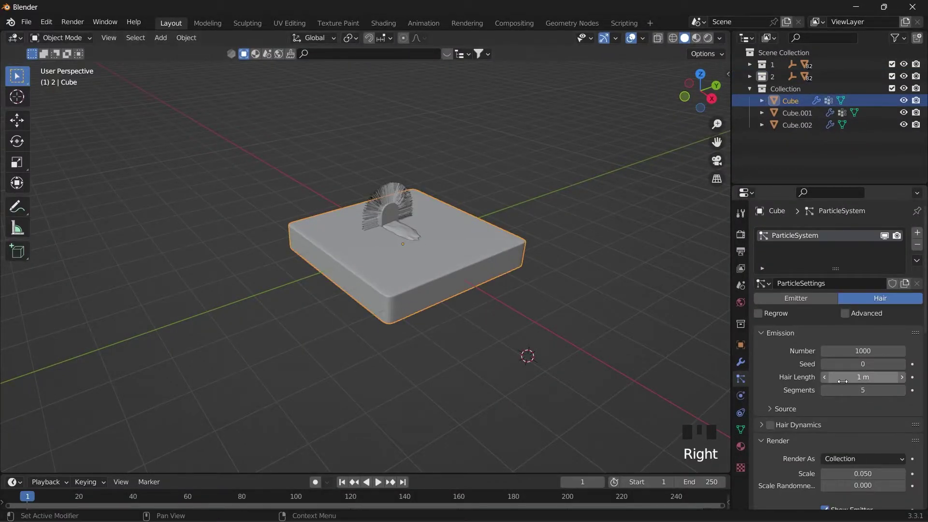
scroll(842, 381, "down", 11)
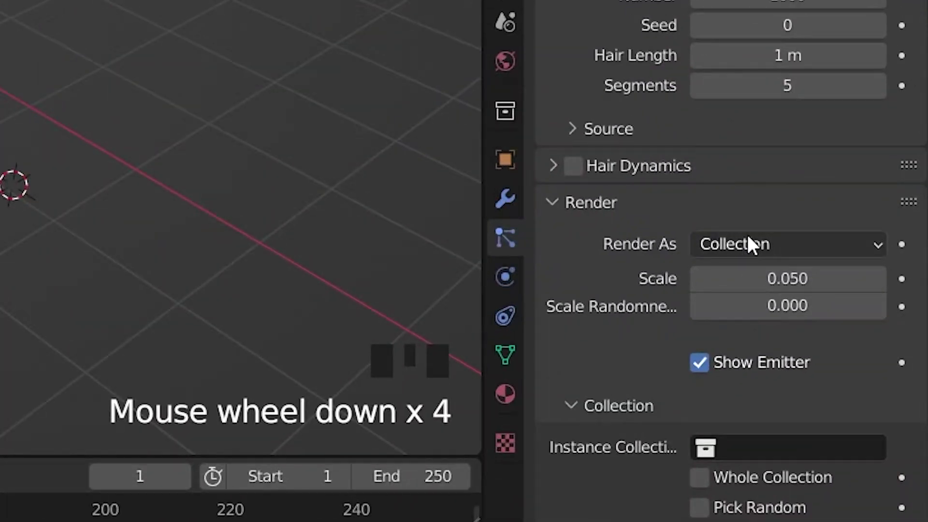
left_click(845, 335)
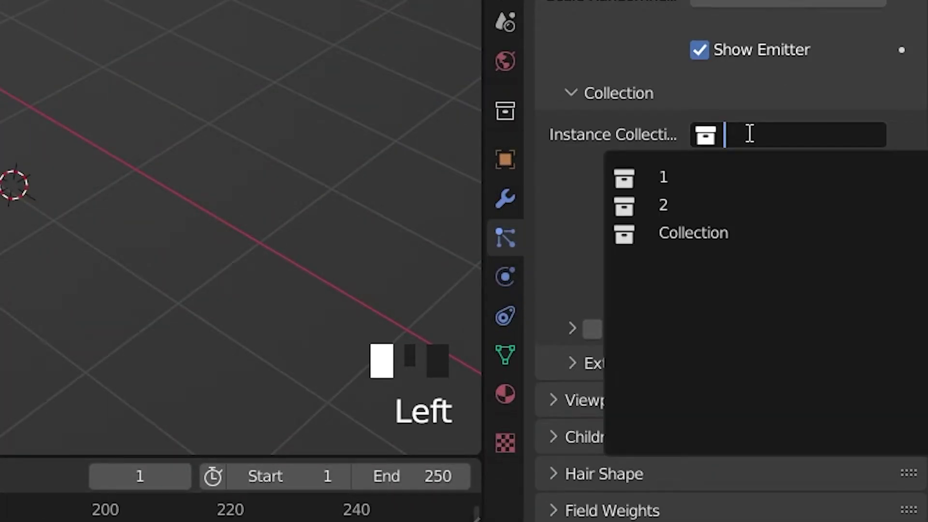
left_click(713, 205)
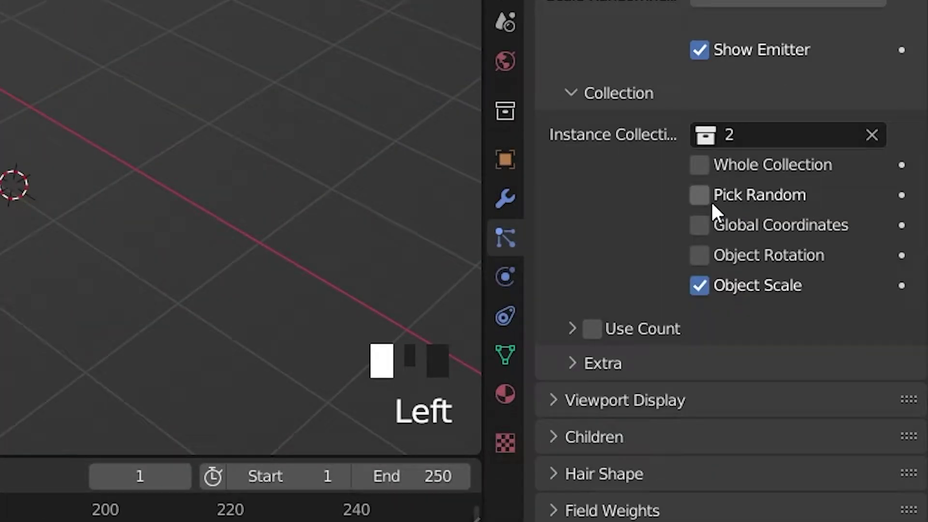
Set the scale of the slab's plant instances to 0.7 and enable Object Rotation for them.
scroll(22, 66, "up", 4)
right_click(49, 40)
scroll(682, 278, "down", 4)
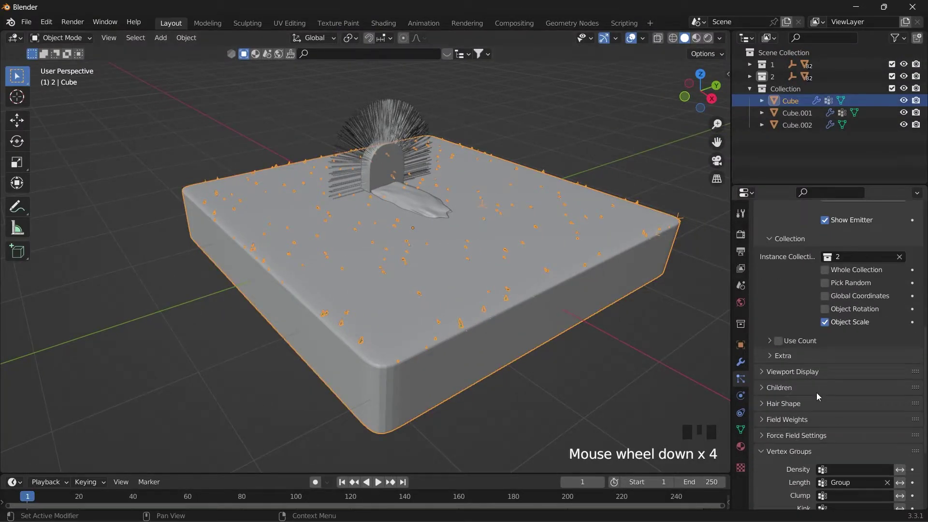
scroll(816, 392, "up", 6)
left_click_drag(864, 300, 889, 300)
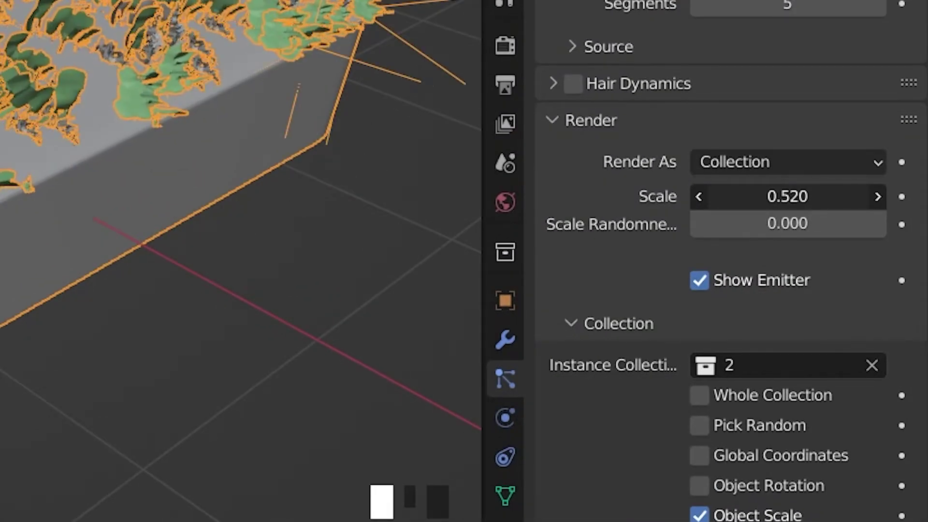
left_click_drag(788, 196, 821, 197)
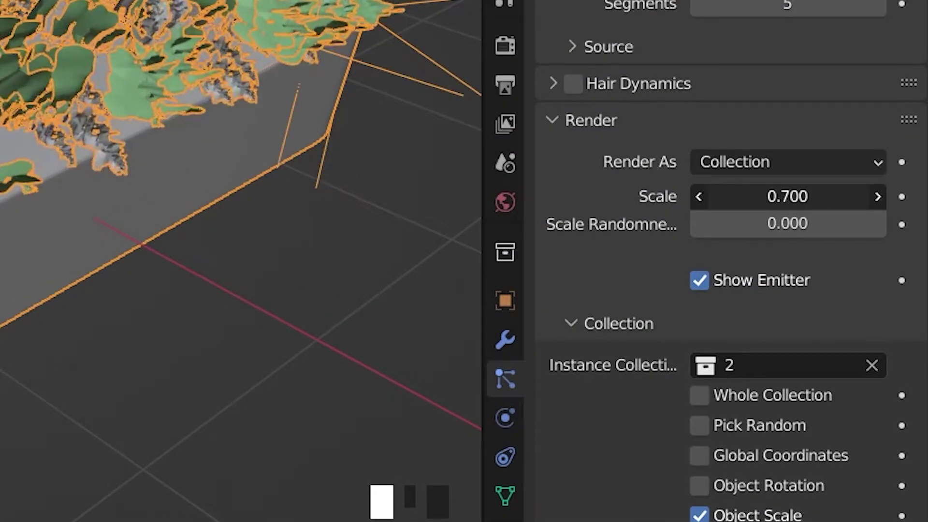
scroll(857, 335, "down", 11)
left_click(824, 366)
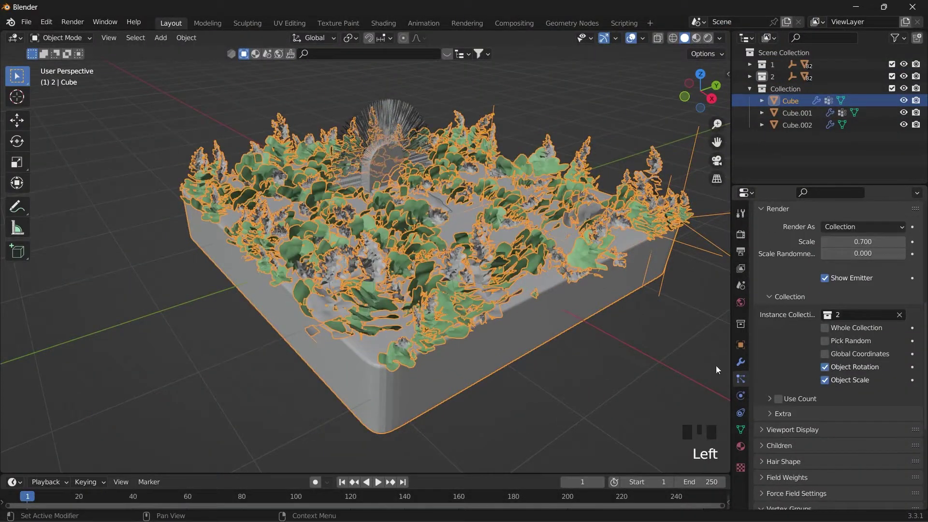
Give the slab's particles Interpolated children and reduce the scale of the plant instances.
middle_click_drag(715, 365, 580, 373, "shift")
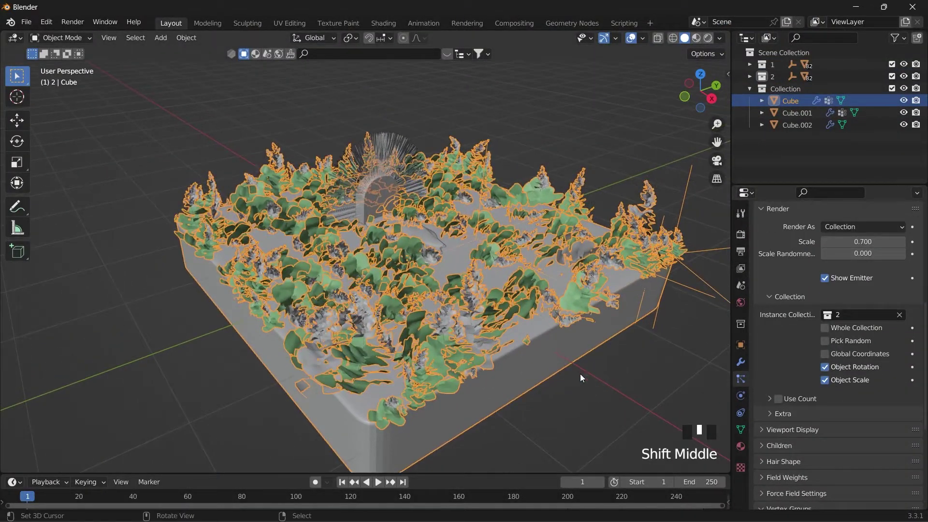
scroll(834, 323, "up", 3)
scroll(858, 320, "down", 4)
scroll(838, 364, "down", 7)
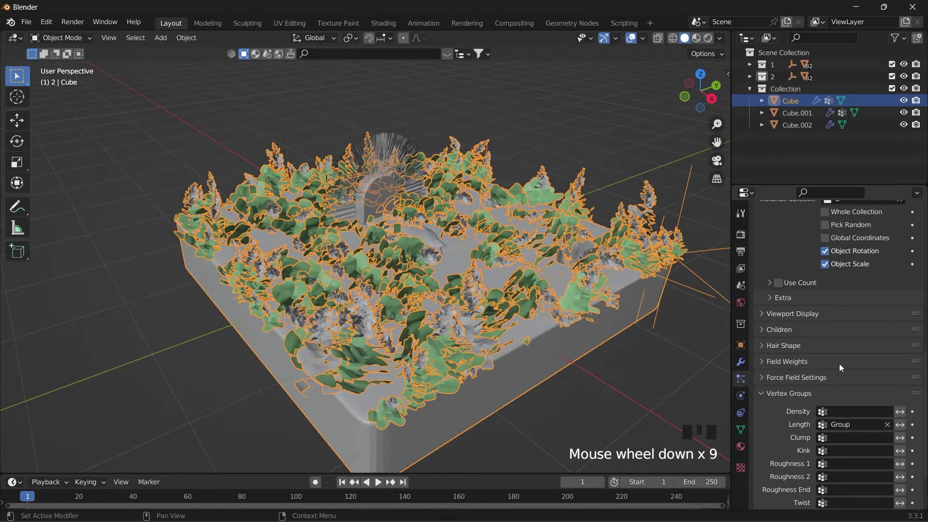
left_click(771, 290)
left_click(892, 309)
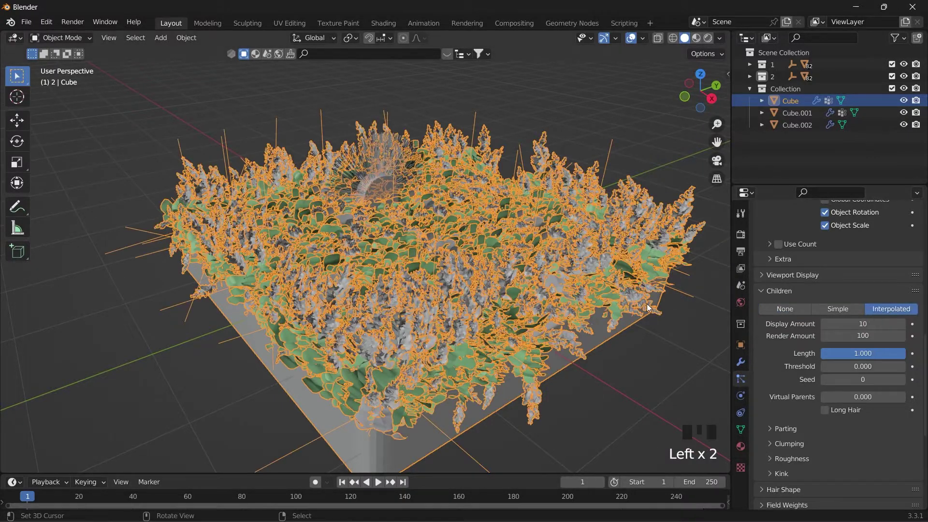
scroll(869, 323, "up", 12)
mouse_move(870, 320)
left_mouse_down()
mouse_move(841, 319)
mouse_move(853, 320)
left_mouse_up()
Select the headstone and render its hair as a Collection.
right_click(656, 320)
middle_click_drag(656, 321, 561, 299)
scroll(599, 278, "up", 2)
right_click(382, 263)
scroll(879, 309, "up", 1)
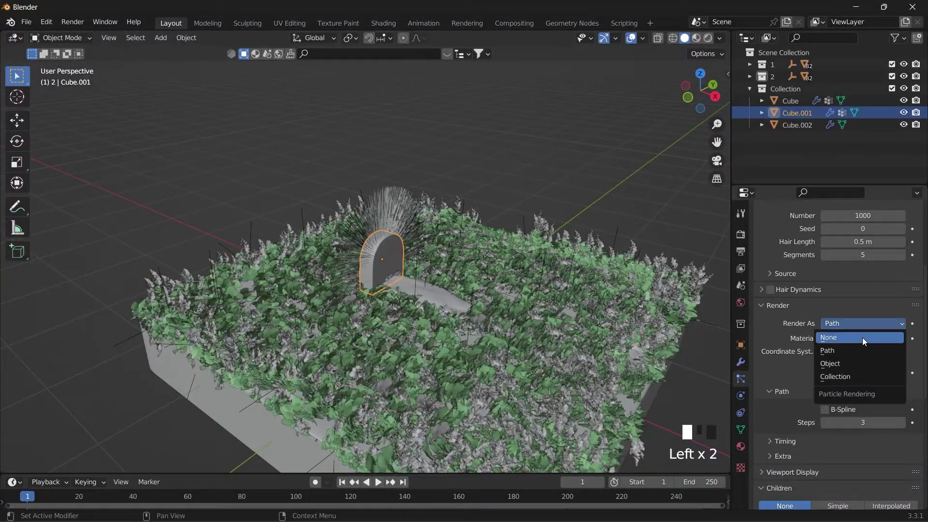
left_click(835, 377)
Check which collection holds the white Saxifragaceae plant and assign collection 1 as the headstone hair's instance collection.
scroll(633, 342, "down", 4)
middle_click_drag(633, 342, 601, 281, "shift")
scroll(529, 311, "down", 3)
right_click(360, 320)
middle_click_drag(720, 186, 661, 224, "shift")
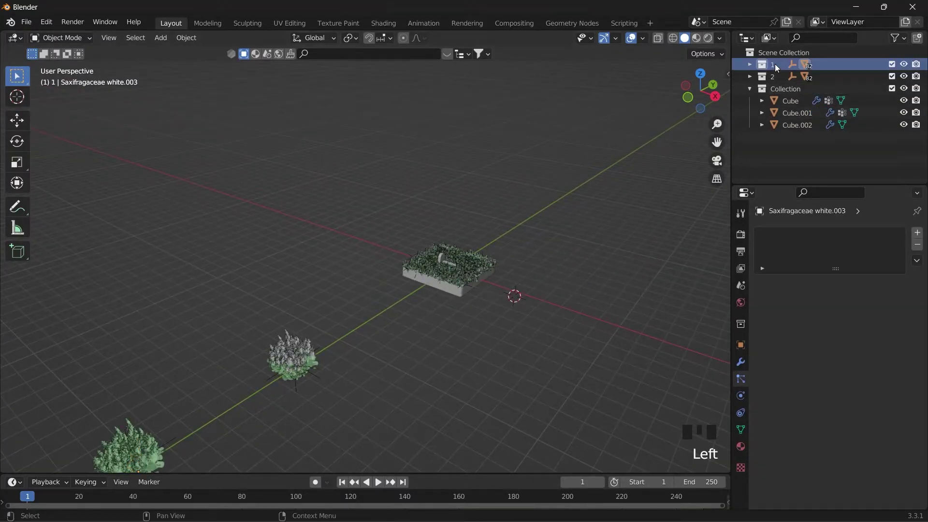
scroll(582, 265, "up", 10)
middle_click_drag(581, 264, 206, 197, "shift")
right_click(445, 199)
middle_click_drag(445, 199, 408, 226, "shift")
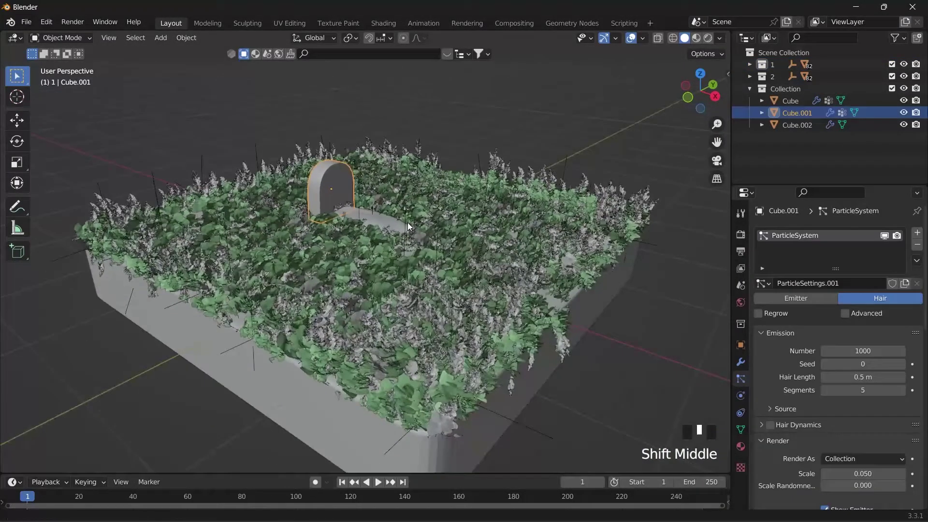
scroll(902, 358, "down", 8)
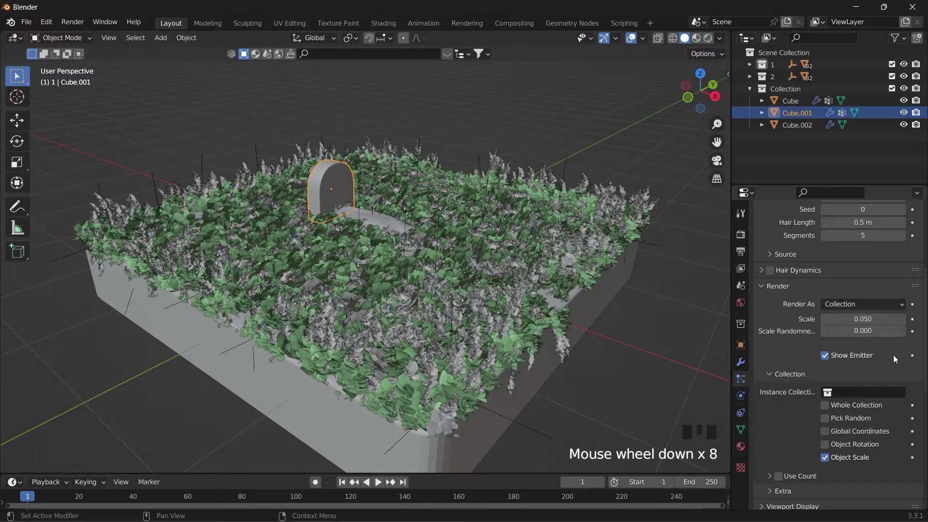
left_click(865, 334)
left_click(842, 354)
Enable Object Rotation for the headstone's plant instances and increase their scale.
scroll(434, 211, "up", 4)
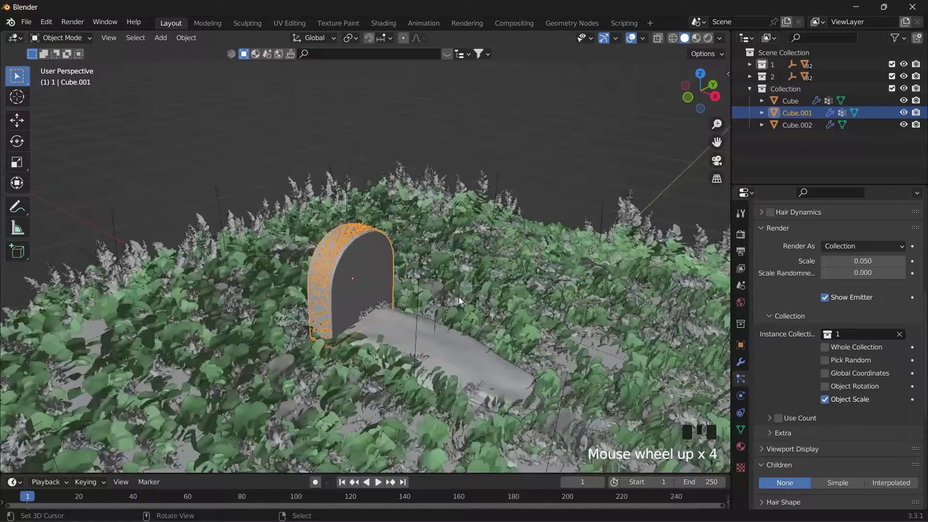
middle_click_drag(459, 297, 476, 276, "shift")
left_click(837, 387)
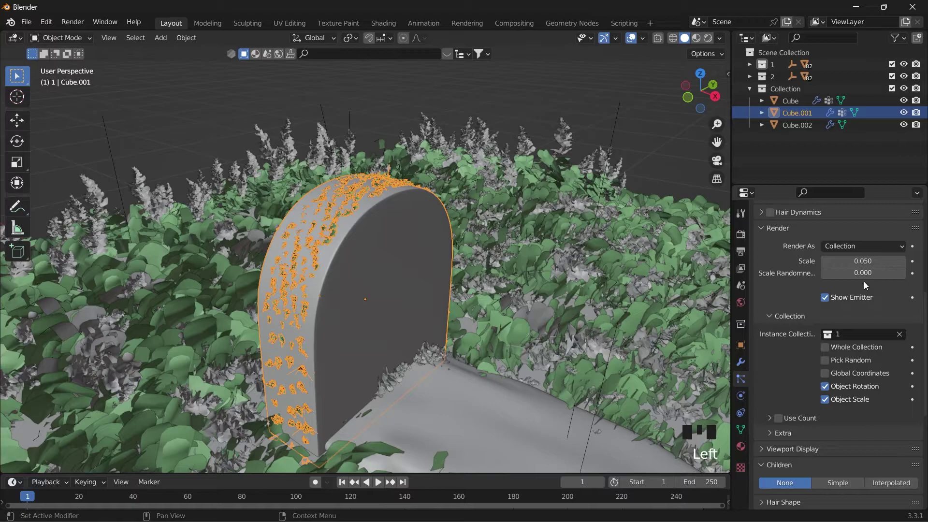
left_click_drag(863, 261, 908, 261)
Add a sphere empty, snap it to the 3D cursor and raise it along Z to about 2.8 m above the slab.
key("shift+a")
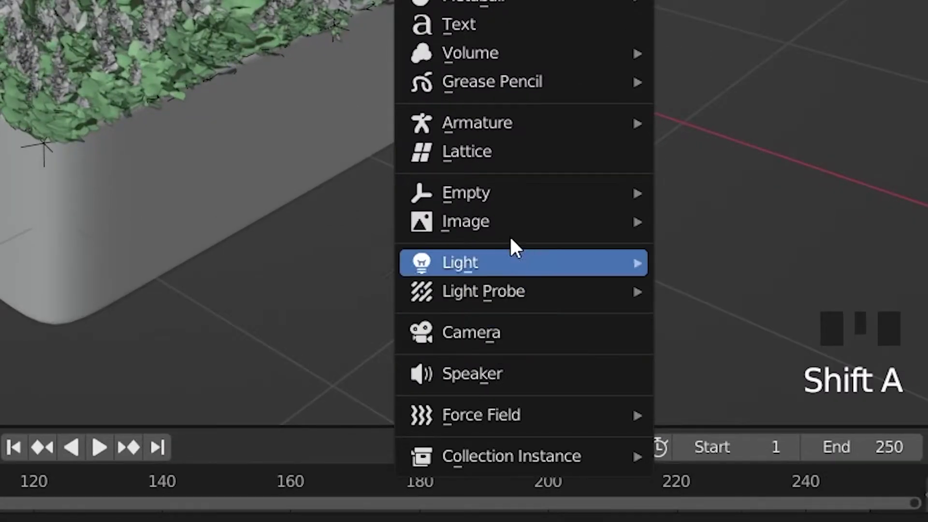
mouse_move(532, 261)
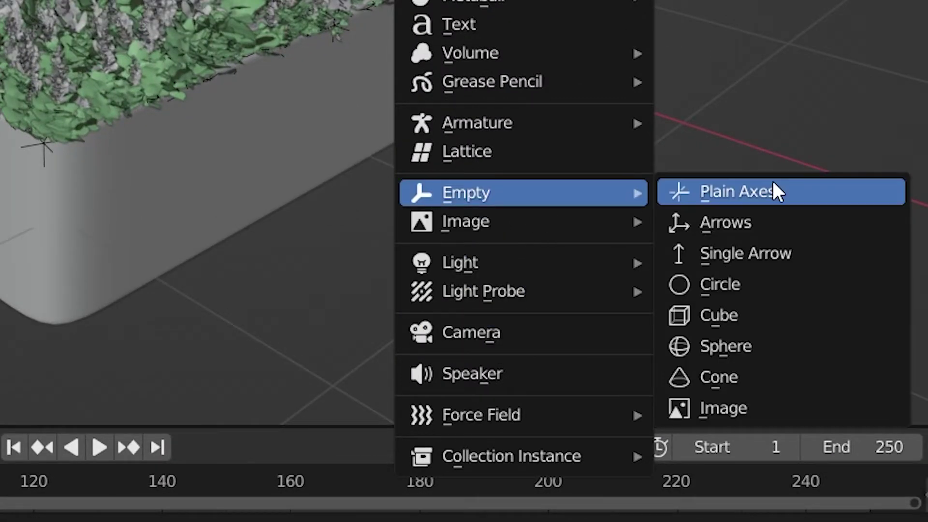
left_click(694, 333)
scroll(598, 331, "down", 3)
key("shift+s")
key("g")
key("z")
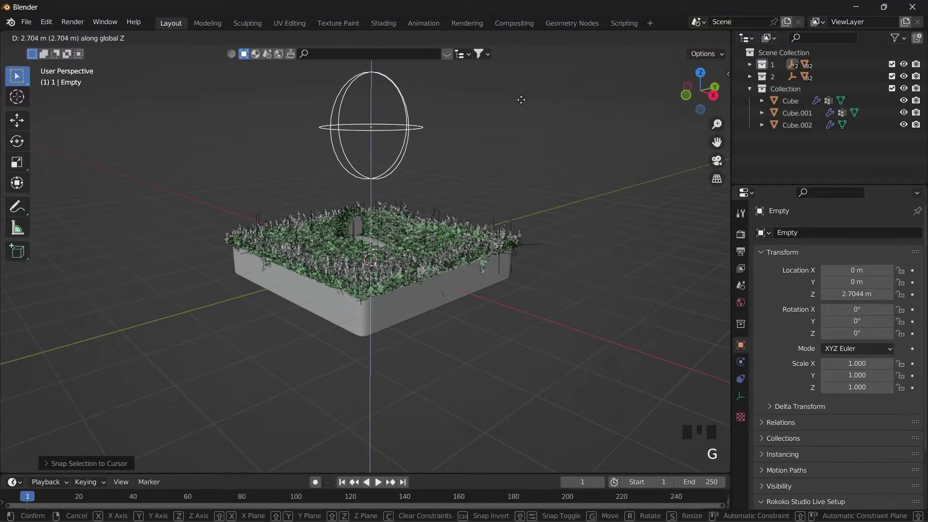
left_click(519, 99)
middle_click_drag(498, 160, 472, 212, "shift")
scroll(546, 187, "up", 4)
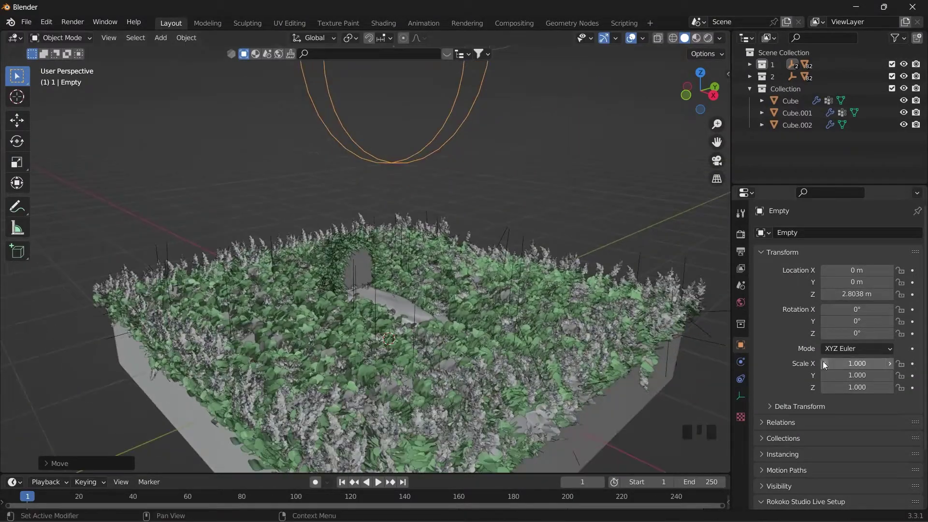
Add a Vertex Weight Proximity modifier to the slab, first in its stack, with Group as its vertex group.
right_click(635, 340)
left_click(786, 233)
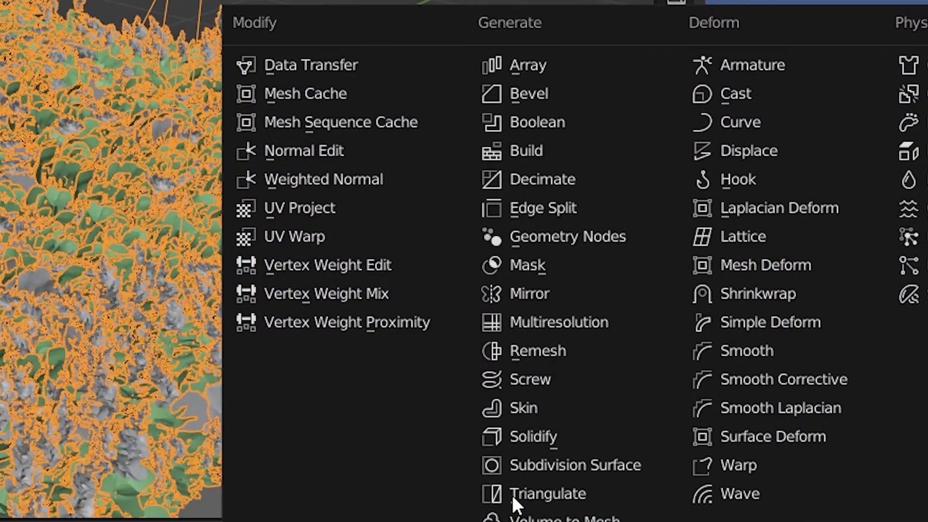
left_click(616, 387)
left_click_drag(915, 400, 890, 220)
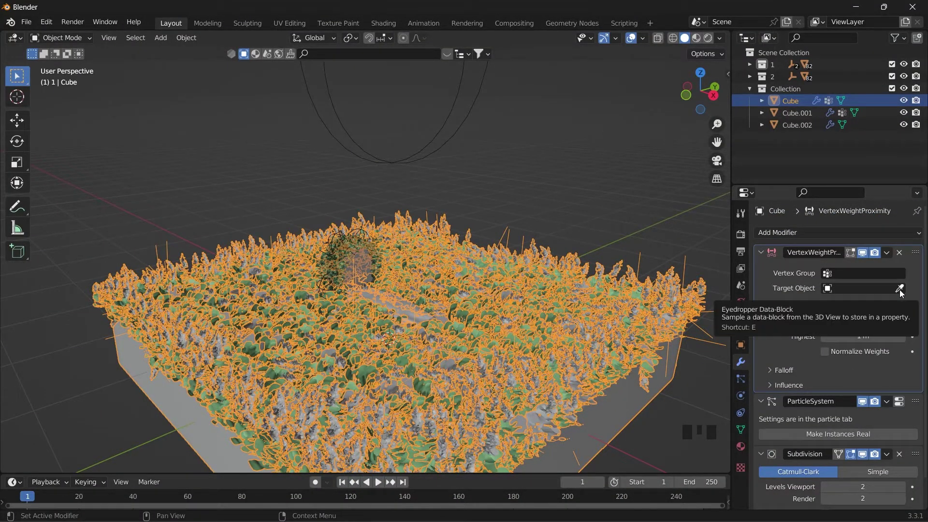
left_click(846, 274)
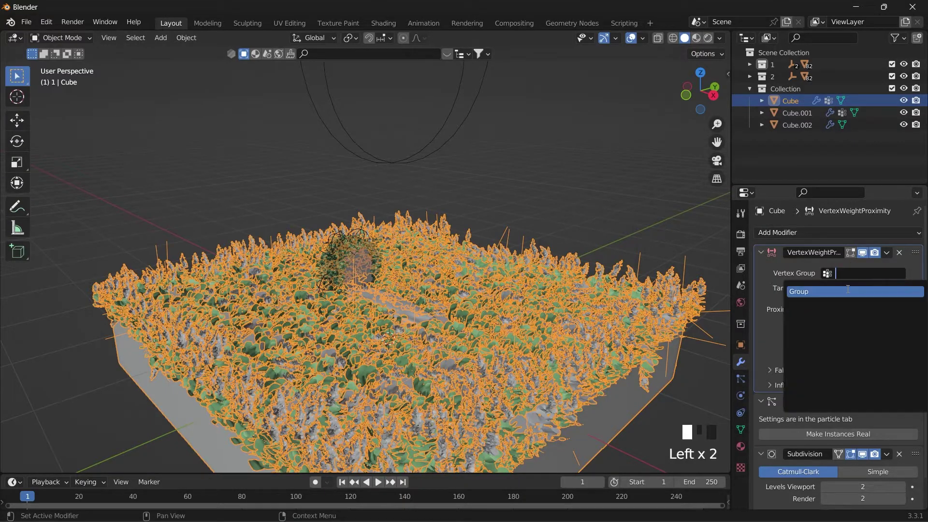
left_click(835, 291)
Give the headstone a Vertex Weight Proximity modifier at the start of its stack, using the vertex group Group.
right_click(374, 257)
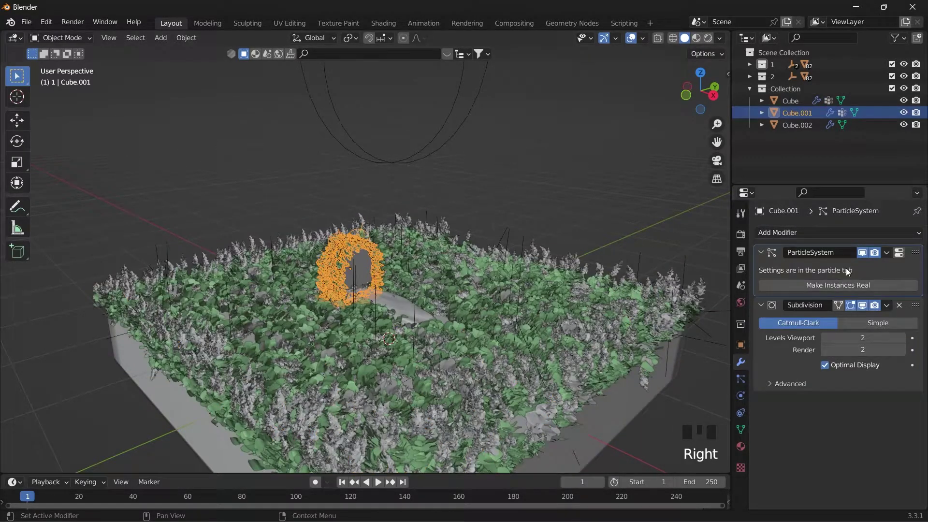
left_click(827, 232)
left_click(585, 383)
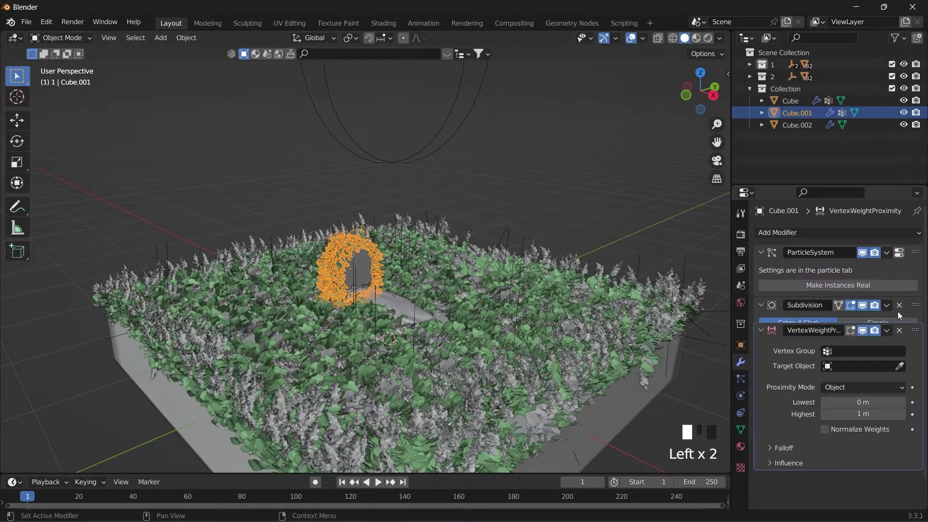
left_click_drag(899, 315, 886, 229)
left_click(841, 273)
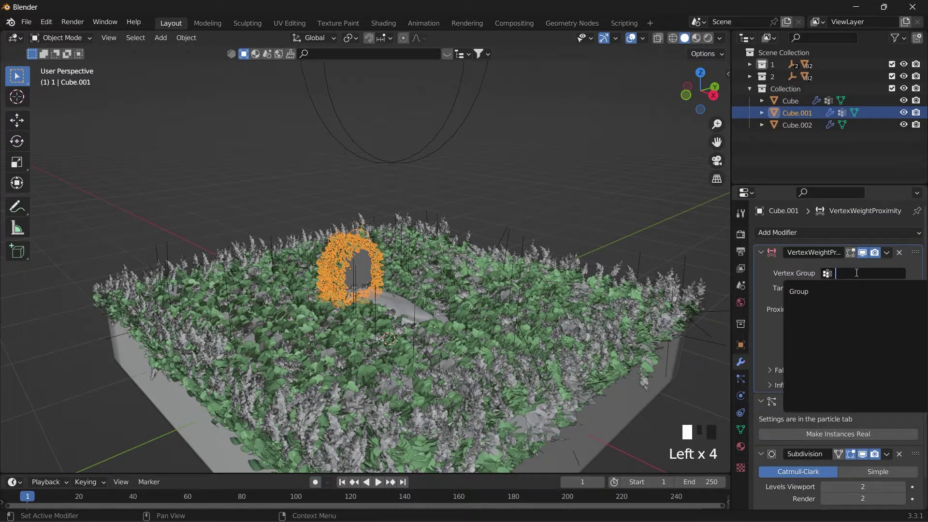
left_click(821, 286)
Select the sphere empty and move it down along Z towards the slab using the right orthographic view.
right_click(416, 132)
right_click(440, 135)
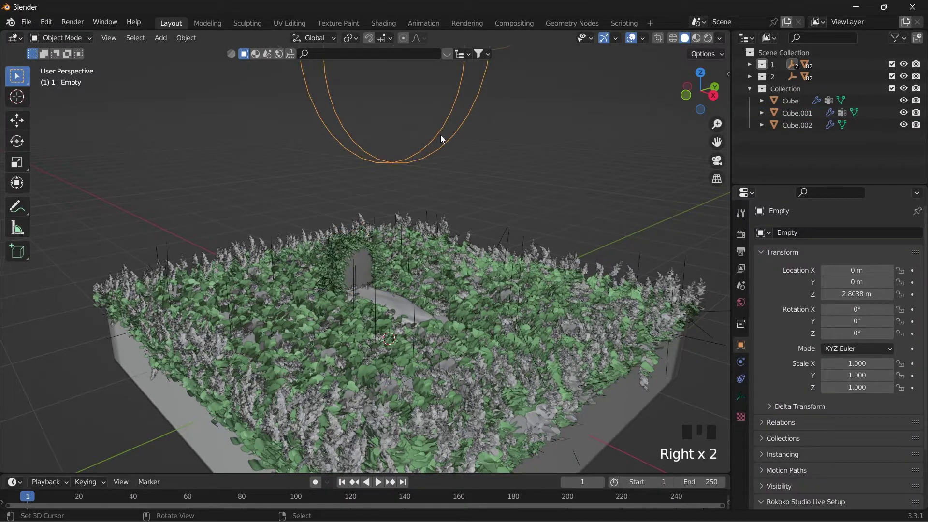
key("KP_3")
key("g")
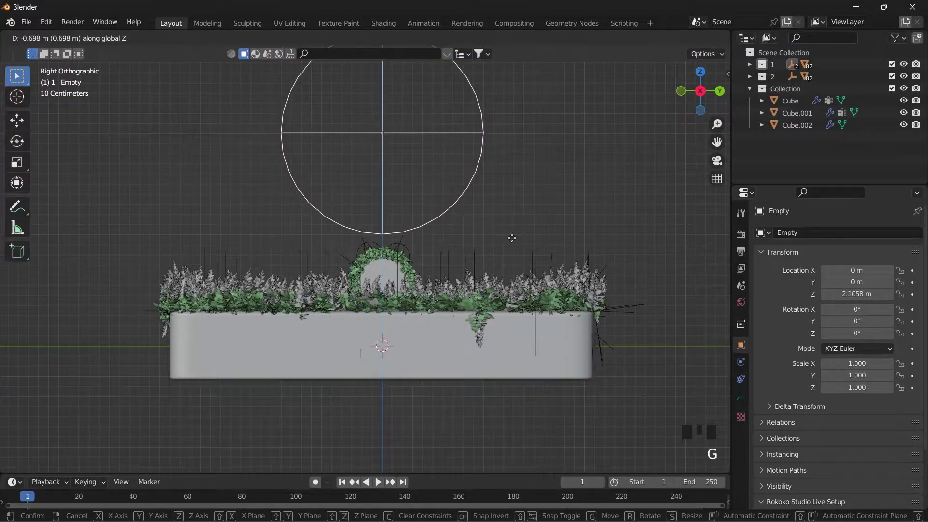
left_click(477, 404)
middle_click_drag(476, 404, 449, 187)
scroll(440, 187, "up", 3)
scroll(441, 190, "up", 1)
scroll(450, 188, "up", 1)
key("g")
key("z")
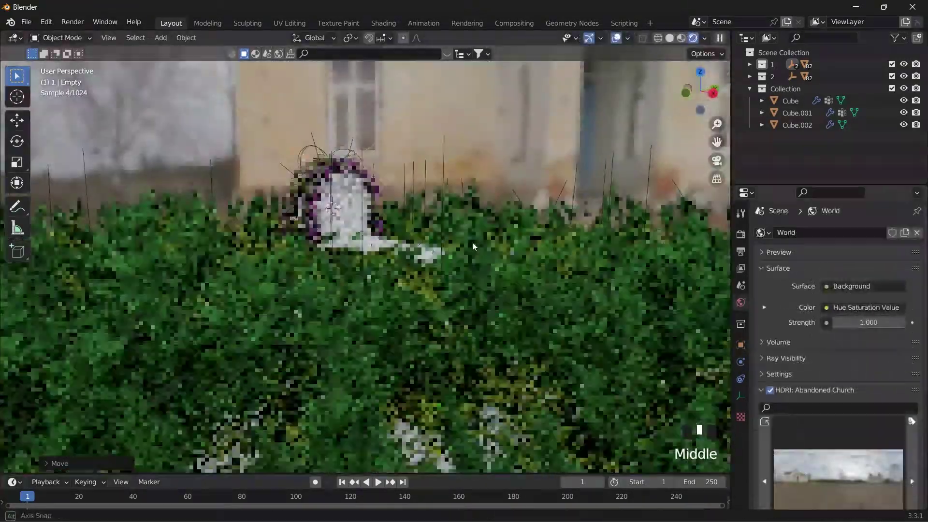
scroll(464, 241, "down", 2)
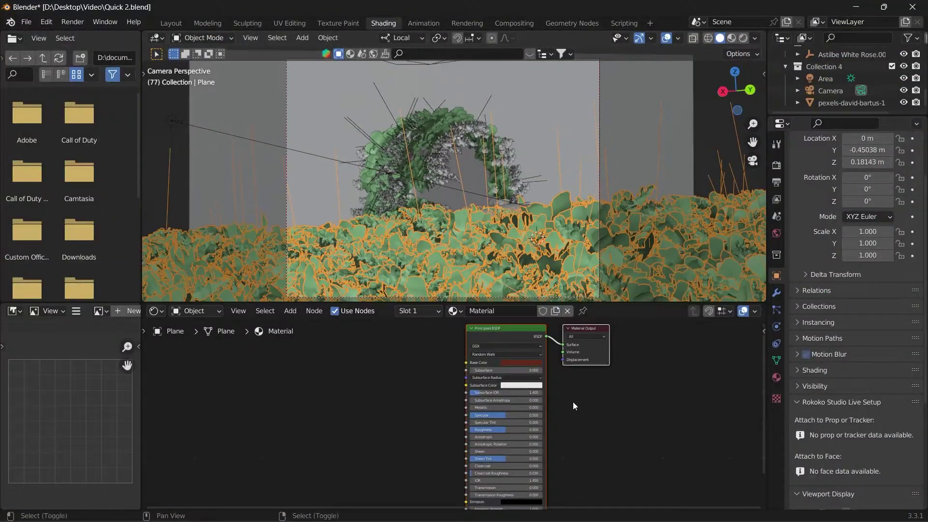
Isolate the plant-covered ground plane in local view and get close to its surface between the leaves.
scroll(572, 406, "up", 6)
middle_click_drag(548, 205, 534, 121, "shift")
scroll(609, 214, "down", 1)
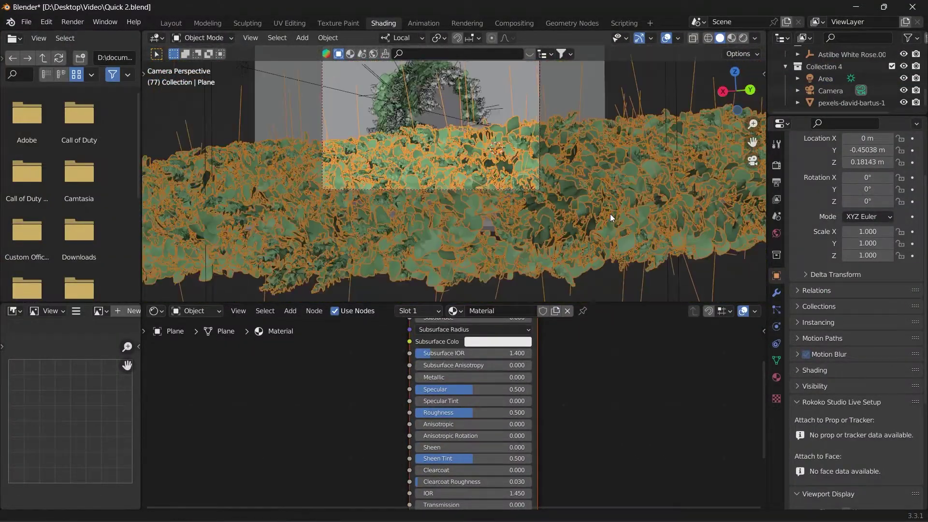
scroll(610, 214, "up", 2)
middle_click_drag(482, 343, 489, 408)
key("slash")
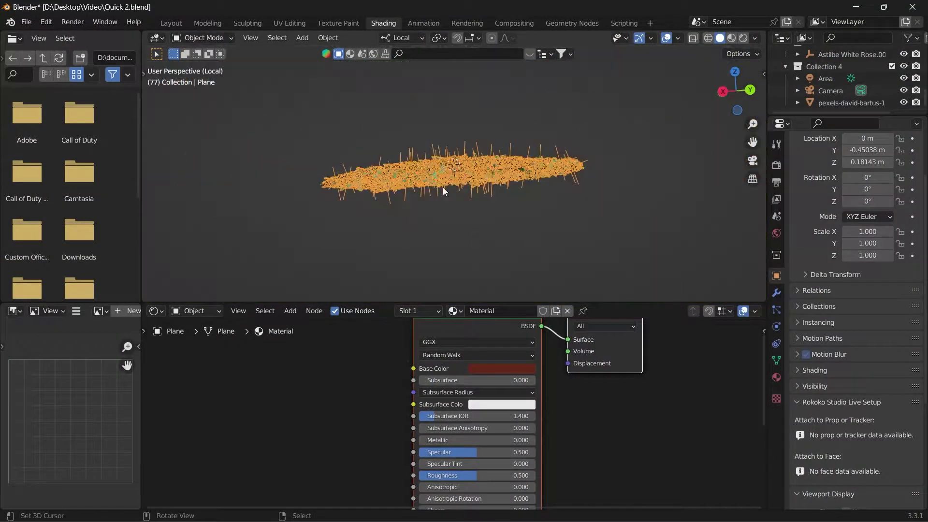
scroll(443, 191, "up", 8)
middle_click_drag(567, 187, 560, 211)
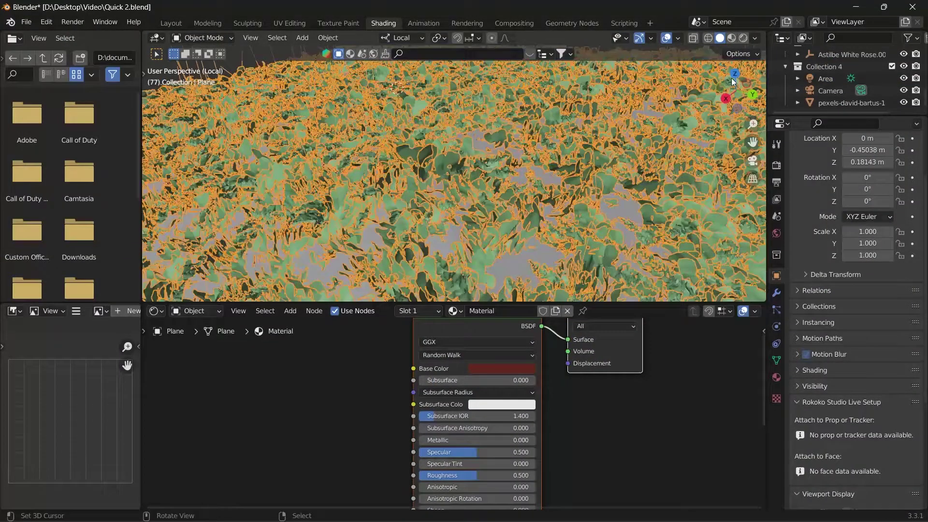
Display the plane in material preview and change its material's base color from dark red to an orange-brown.
key("z")
left_click(501, 371)
left_click_drag(510, 289, 497, 287)
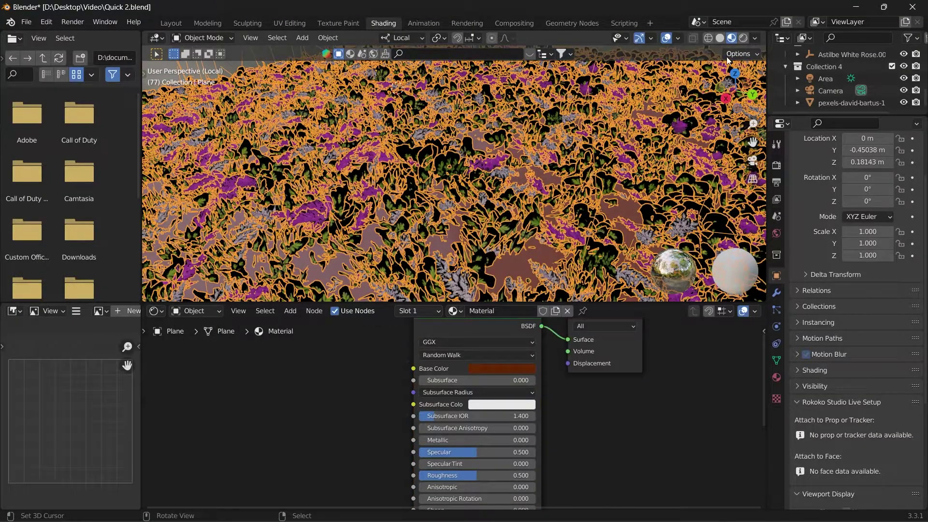
Switch the viewport to rendered shading, return to the camera view and leave local view to show the whole scene.
left_click(742, 38)
key("KP_0")
key("slash")
middle_click_drag(564, 125, 557, 163, "shift")
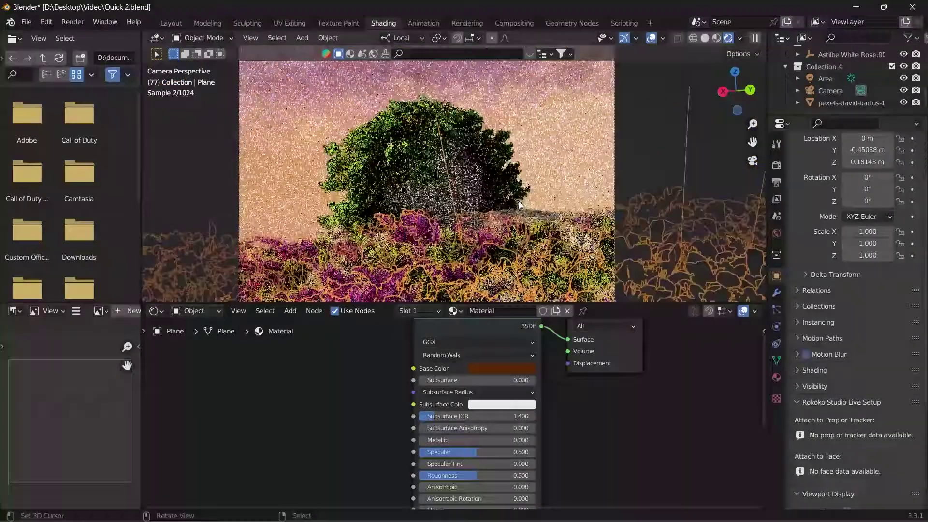